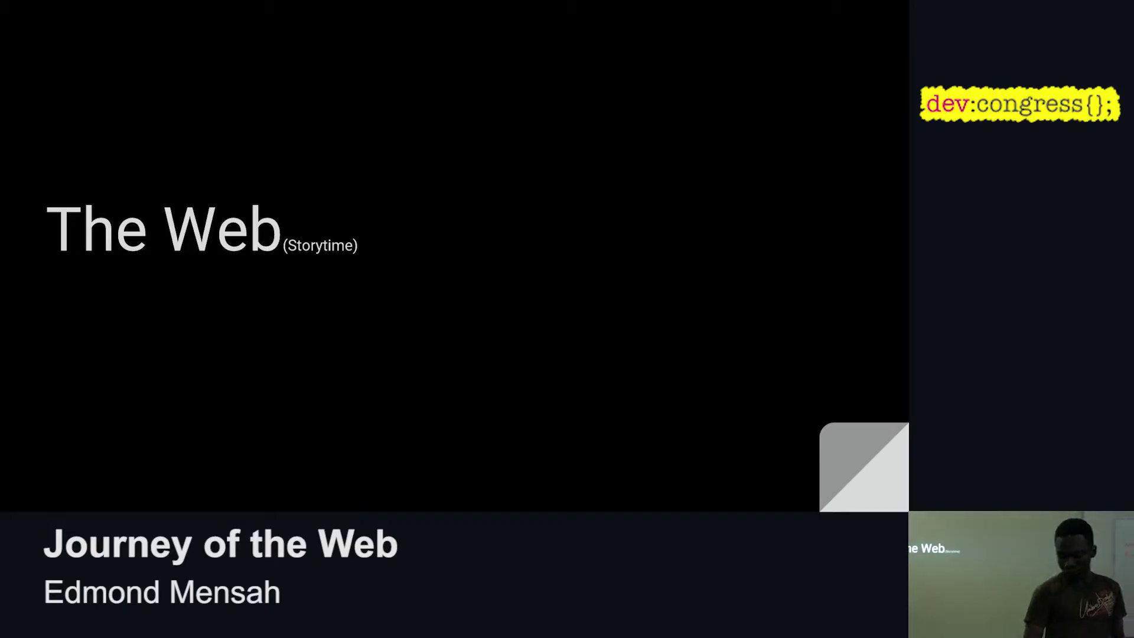
Advance the slide and exit to the Journey deck editor on slide 13.
key("Right")
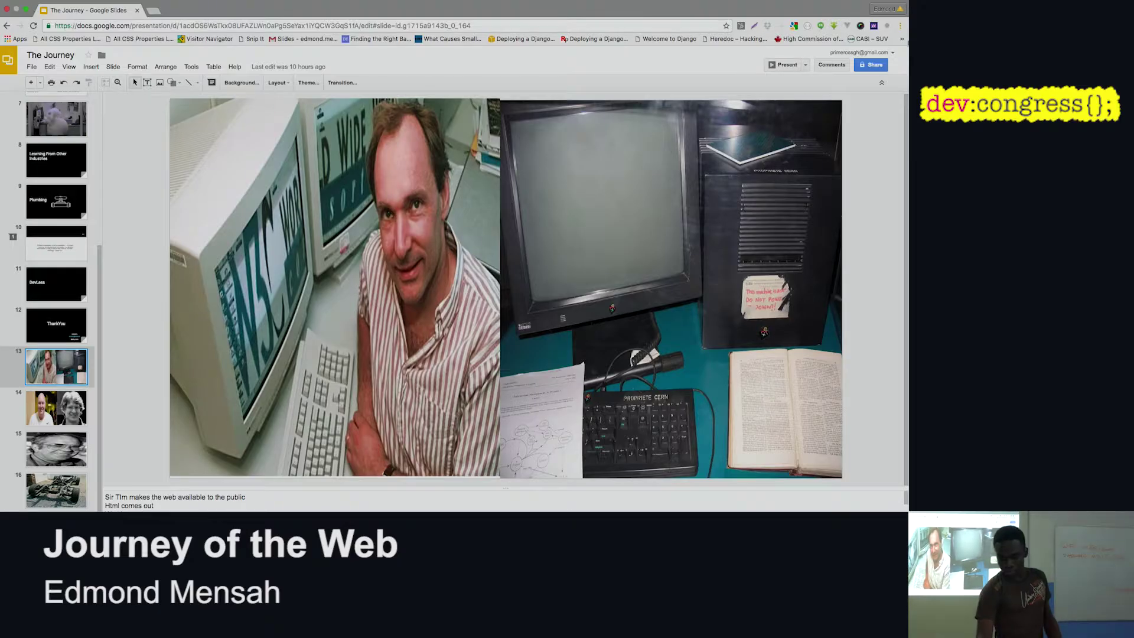
Present 'The Journey' full screen from slide 13's computer photos.
right_click(792, 69)
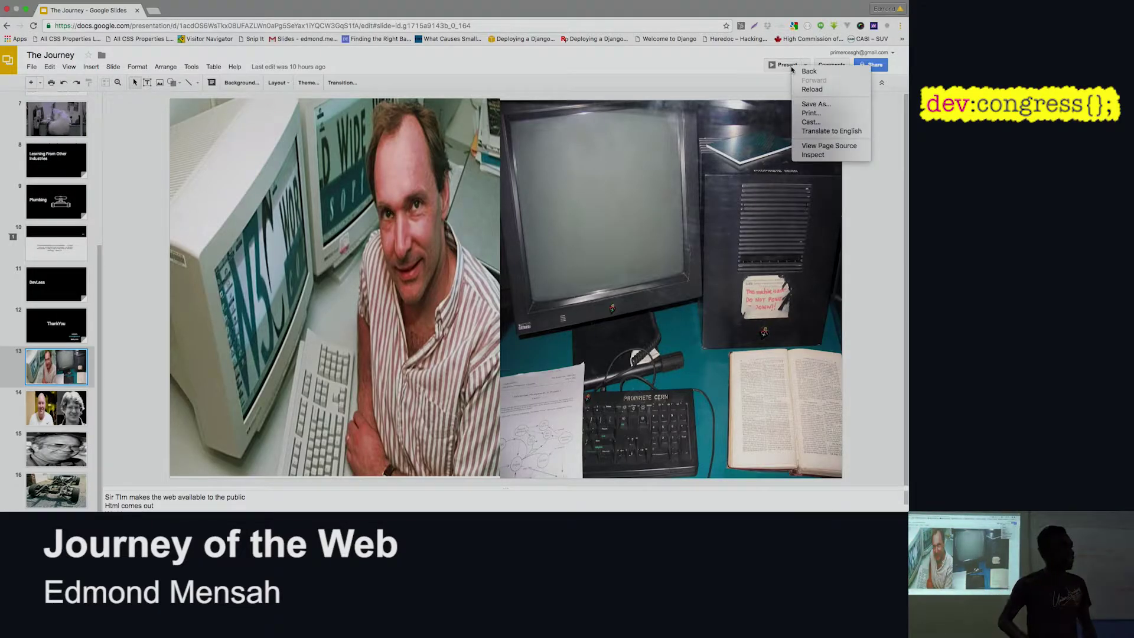
left_click(787, 65)
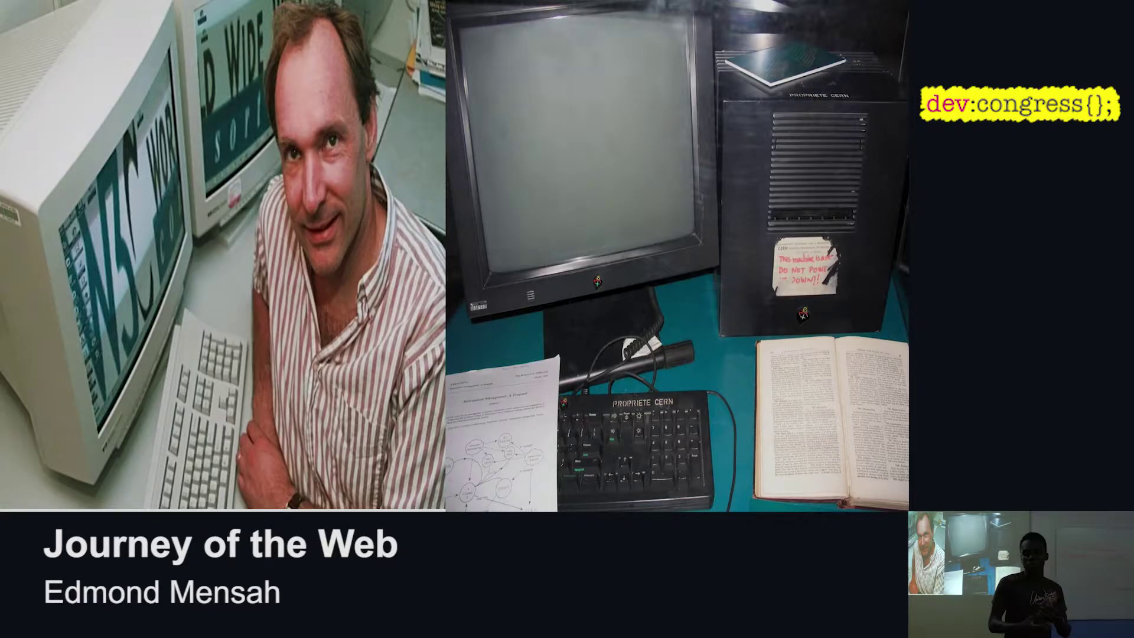
Advance the slideshow past 'Learning From Other Industries' to the Brad Cox quote.
key("Right")
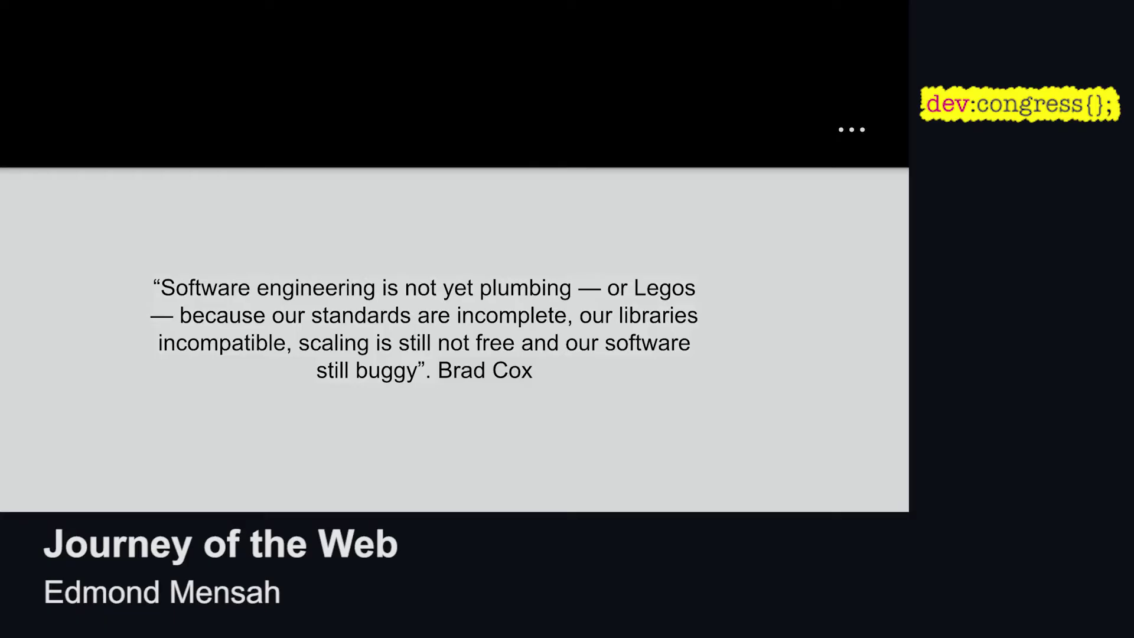
Move from the quote to the DevLess slide, then switch to the Devless services page.
key("Right")
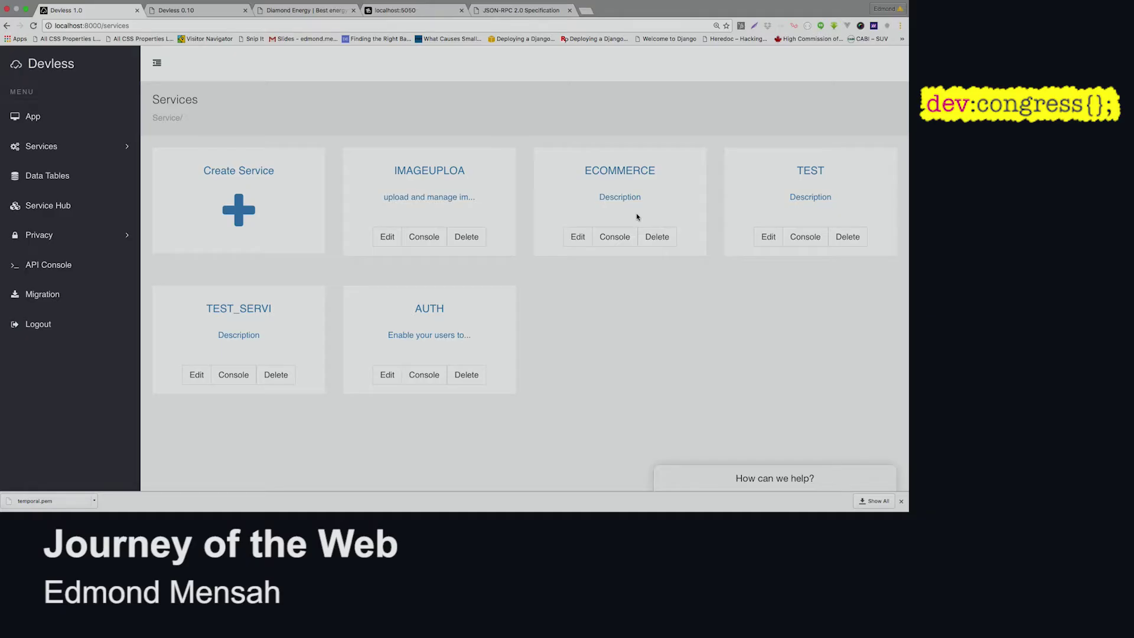
Glance at the JSON-RPC 2.0 specification, then bring up Devless's empty Add Service form.
left_click(523, 10)
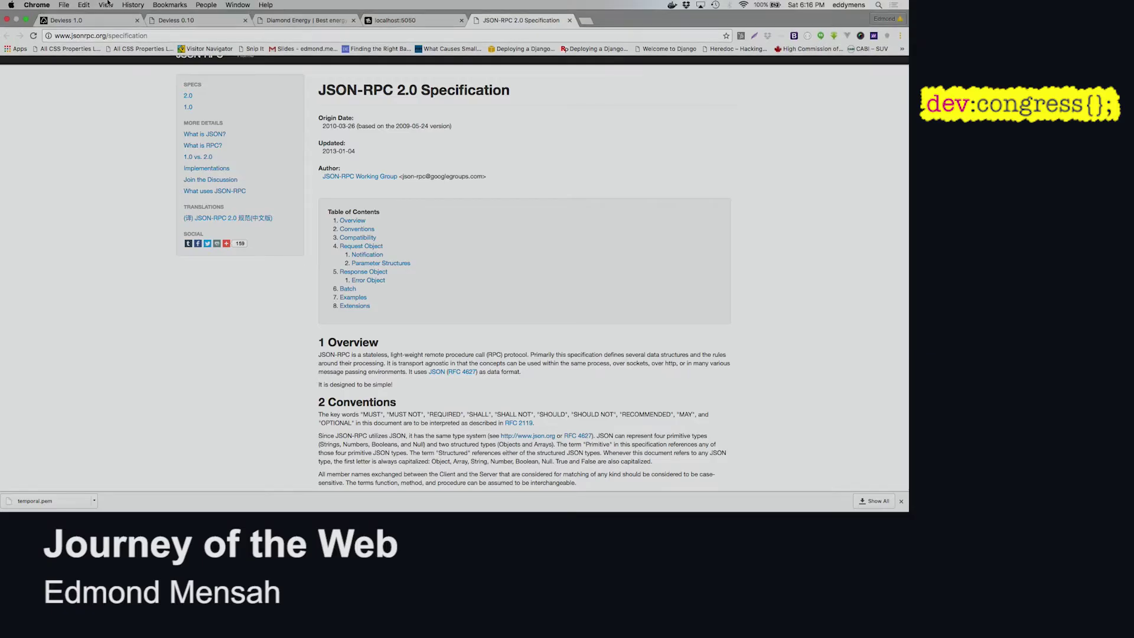
left_click(87, 20)
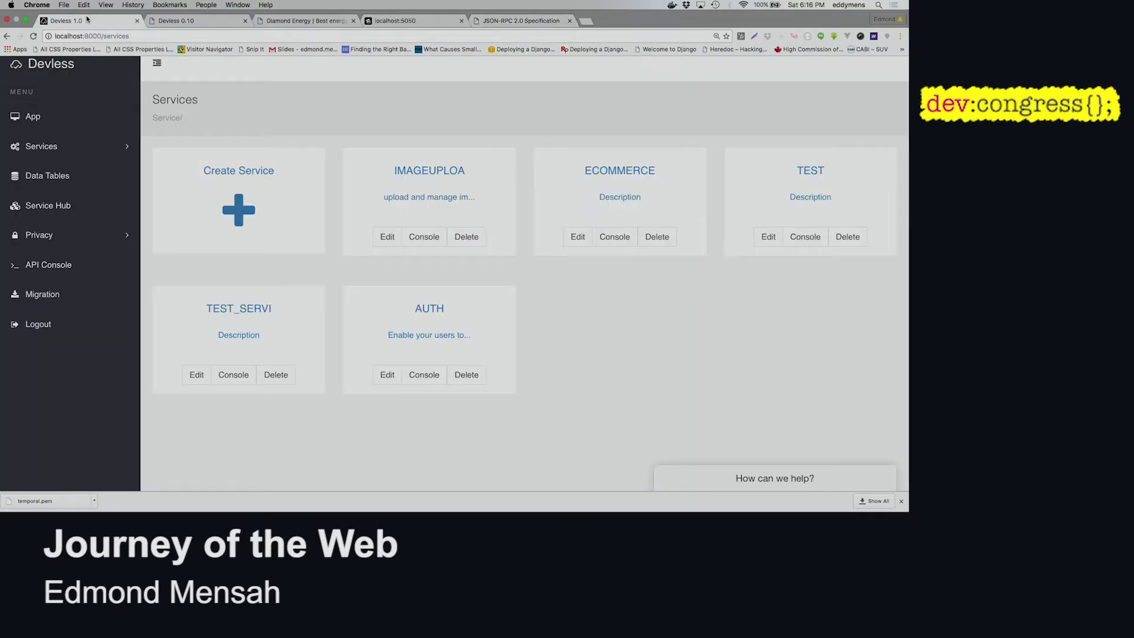
left_click(225, 183)
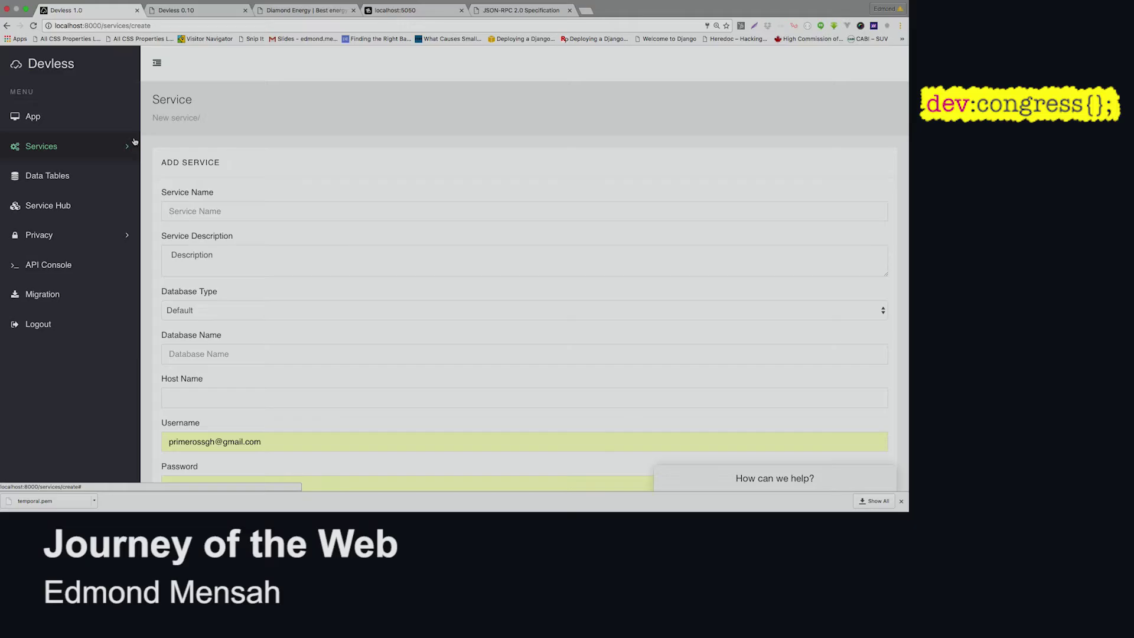
Launch the IMAGEUPLOA service's empty Photo-GO app from All Services, then return to Devless.
left_click(53, 146)
left_click(53, 173)
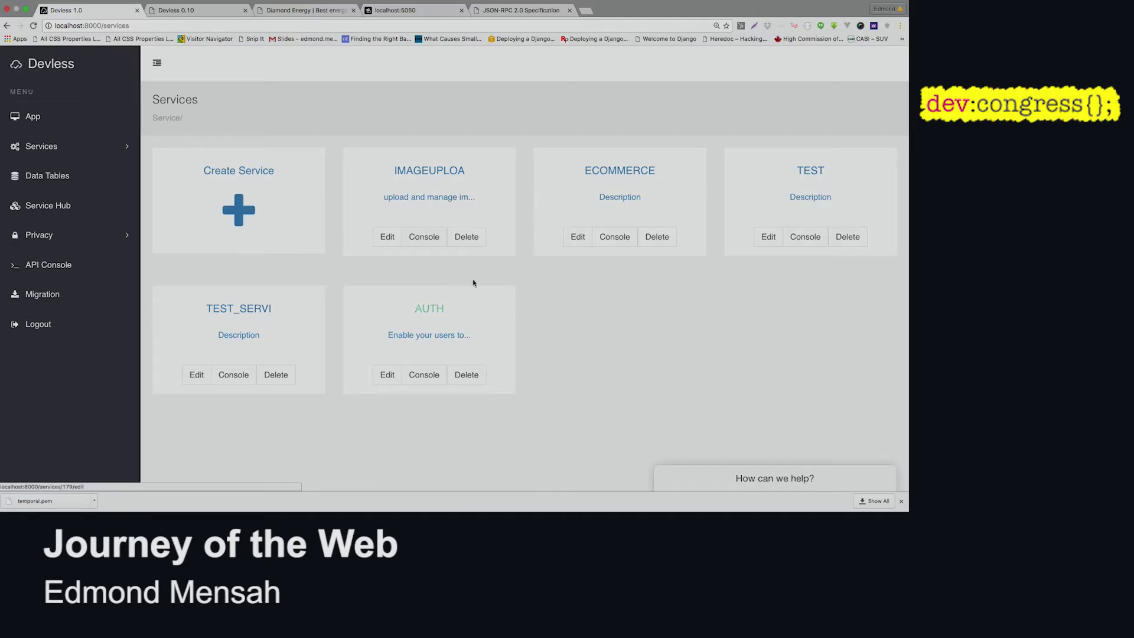
left_click(423, 237)
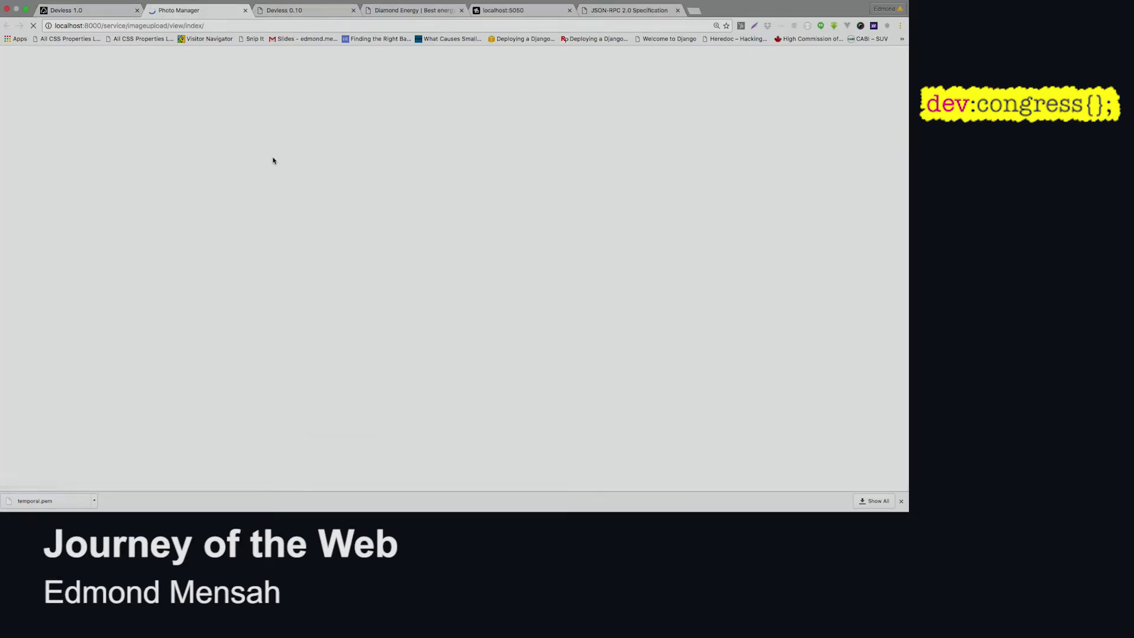
left_click(74, 10)
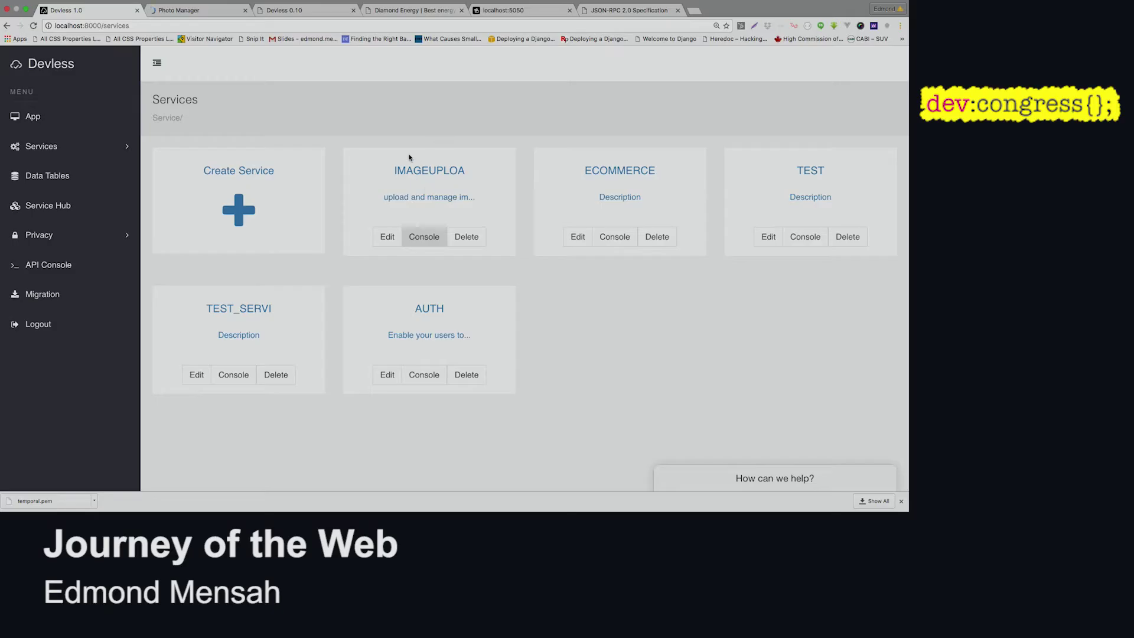
key("ctrl+Tab")
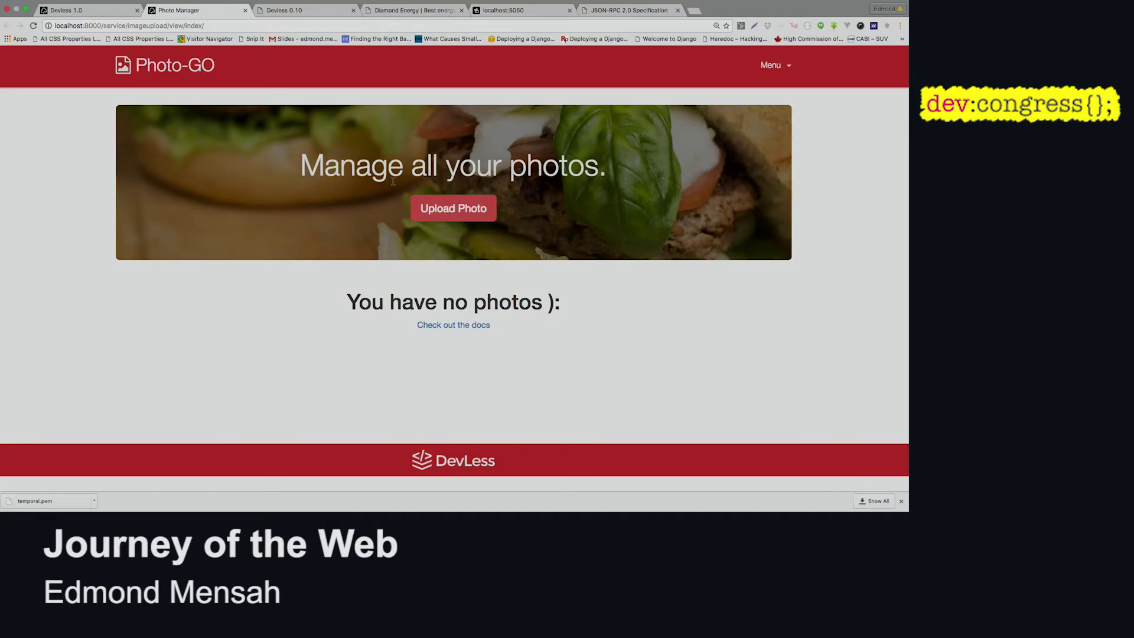
left_click(102, 10)
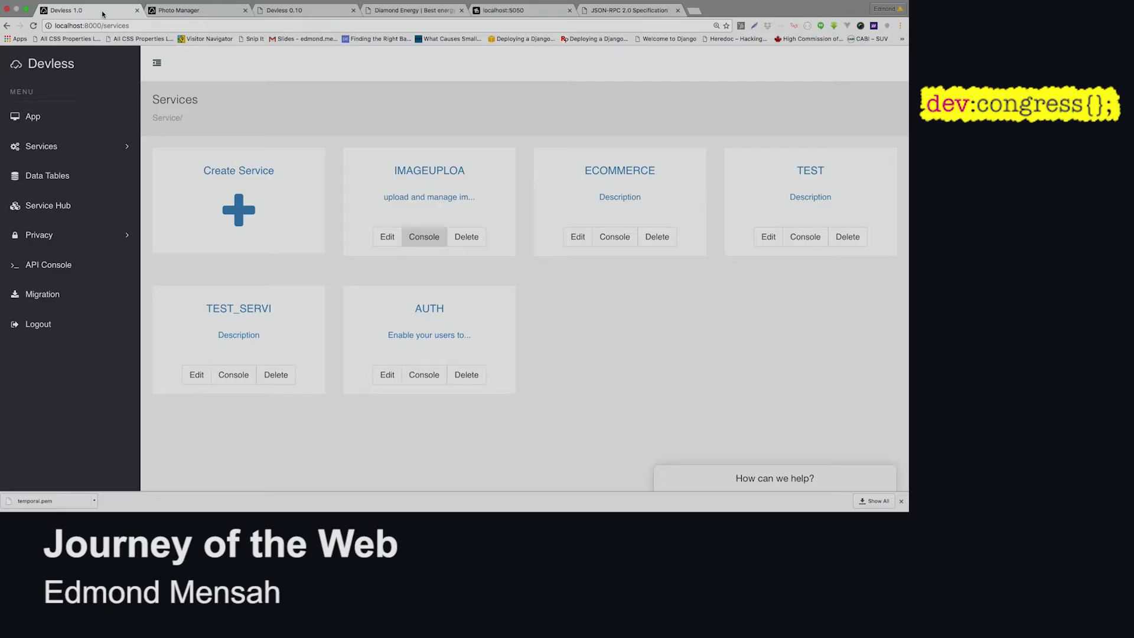
Submit the Add Service form with name 'world', keeping the default database settings.
left_click(250, 216)
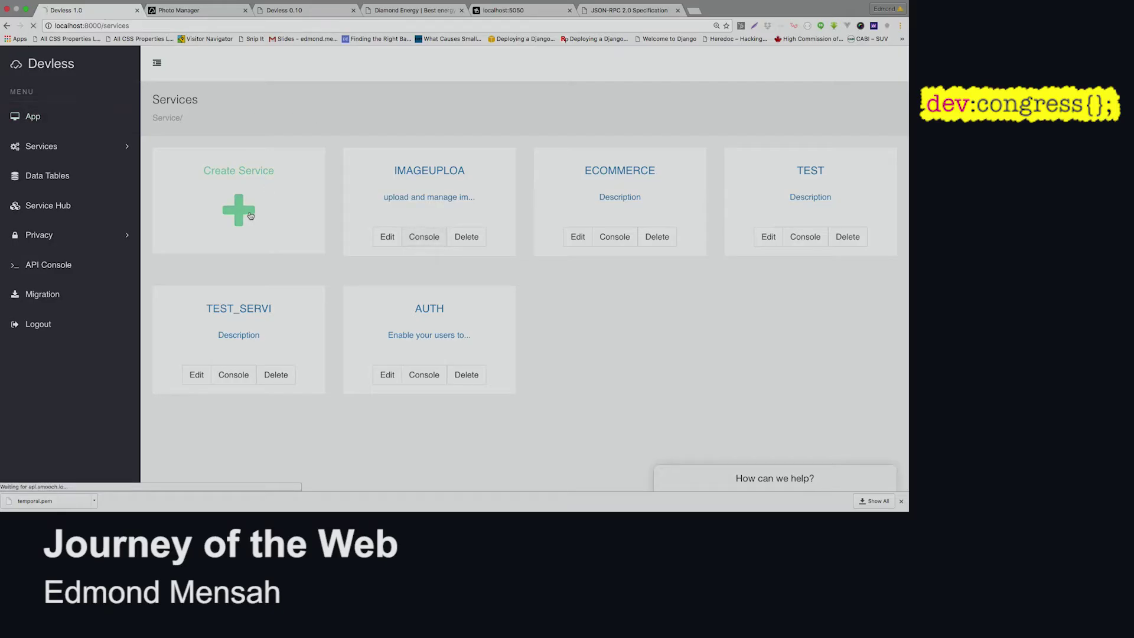
left_click(267, 213)
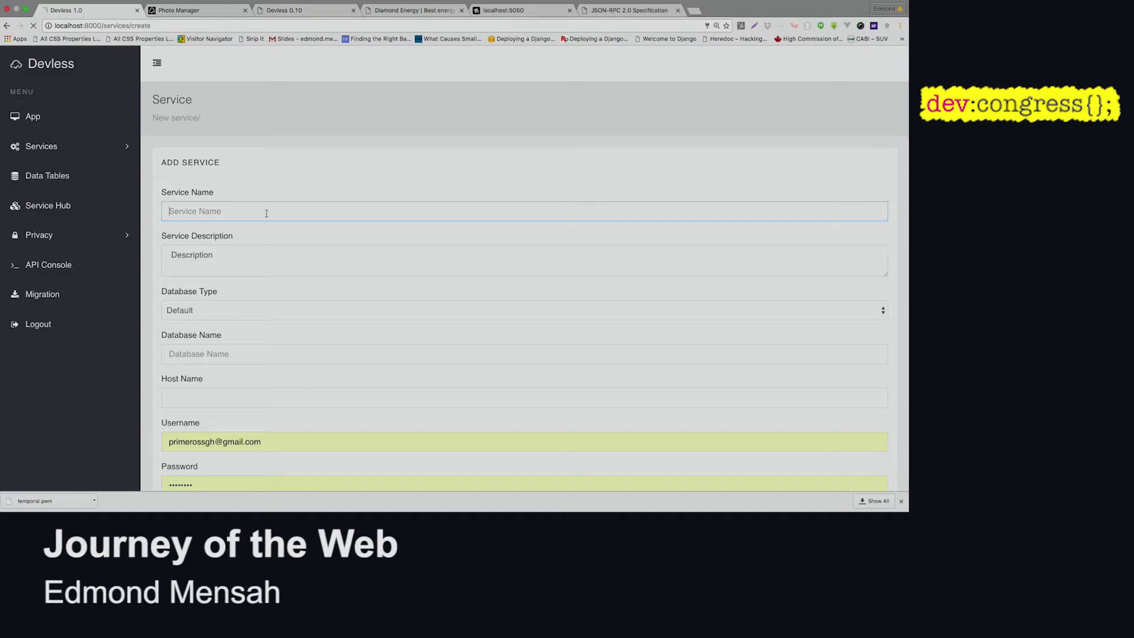
type("world")
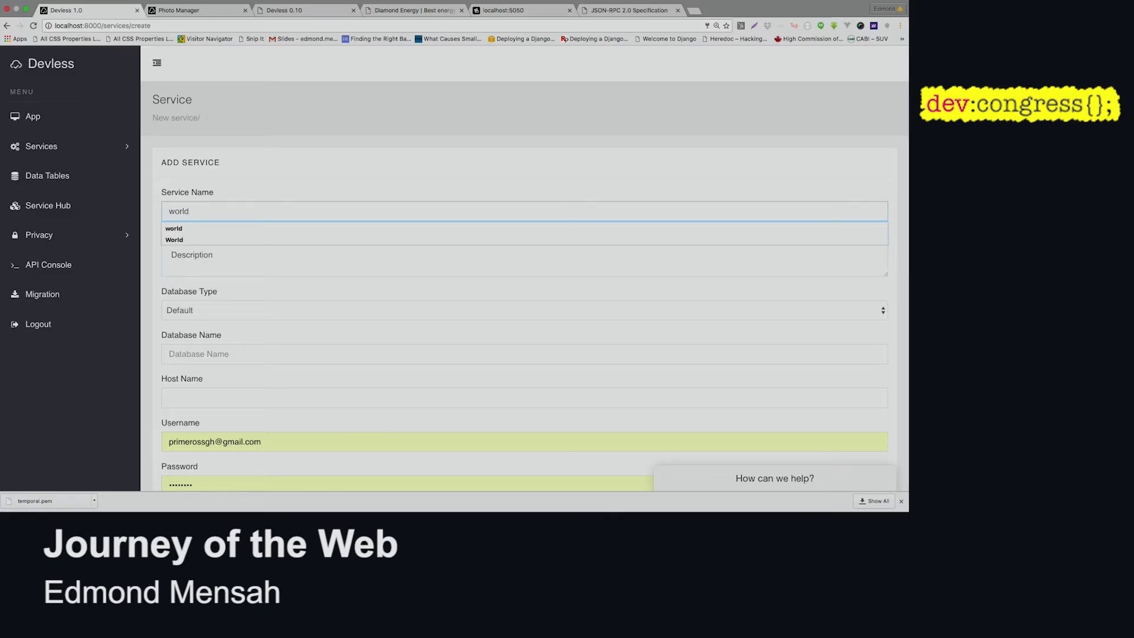
scroll(332, 300, "down", 3)
scroll(333, 300, "down", 1)
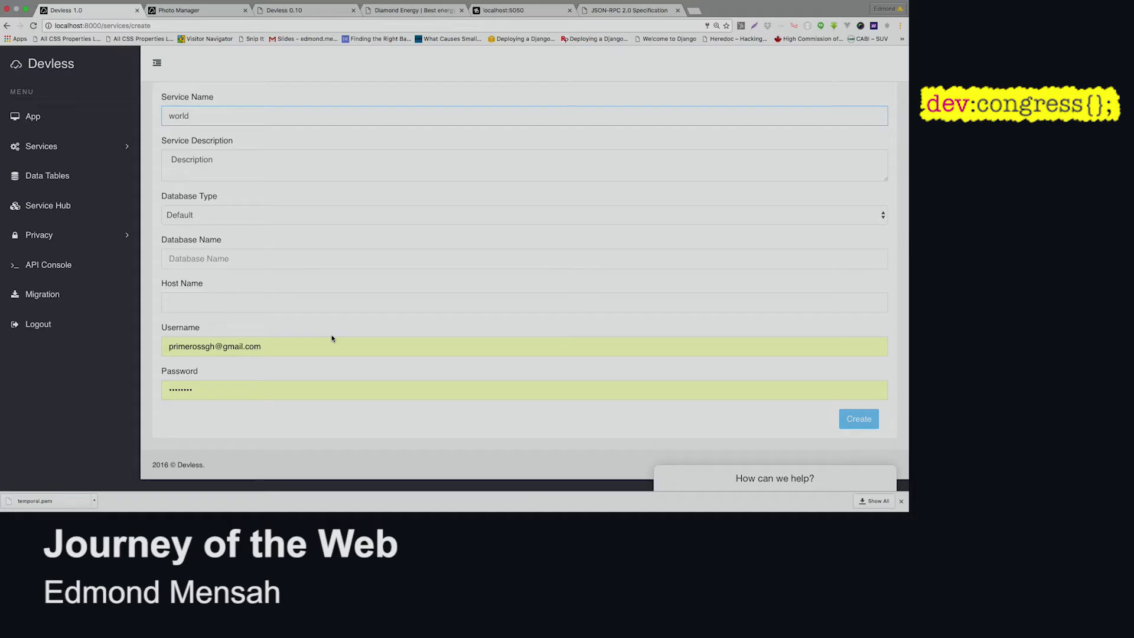
key("Return")
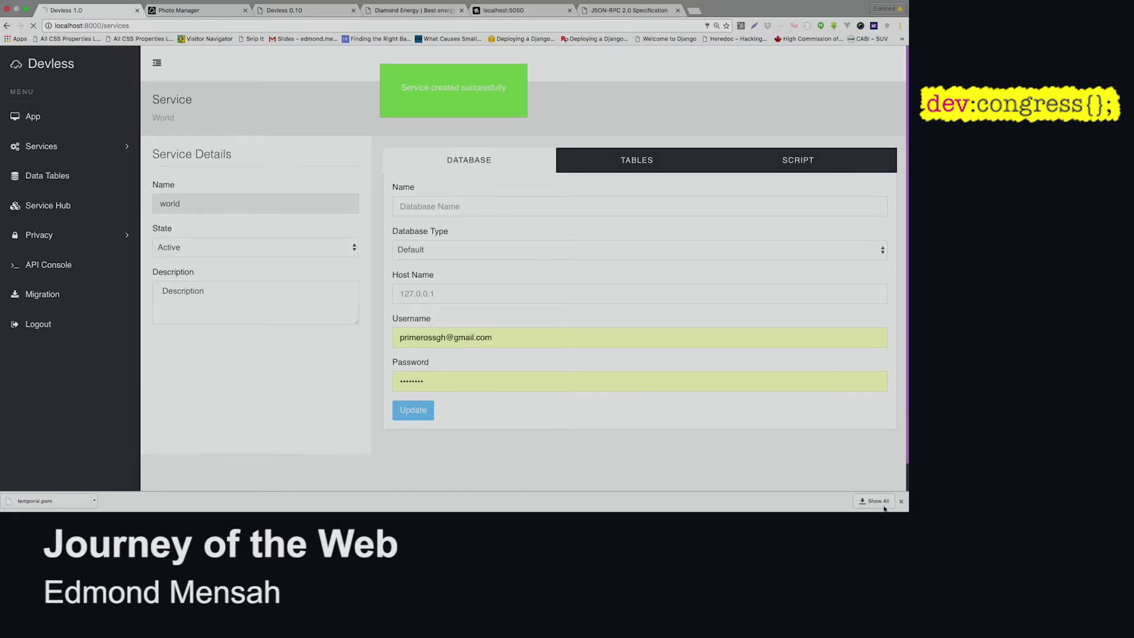
Create a 'places' table with a single 'name' field in the world service.
left_click(644, 162)
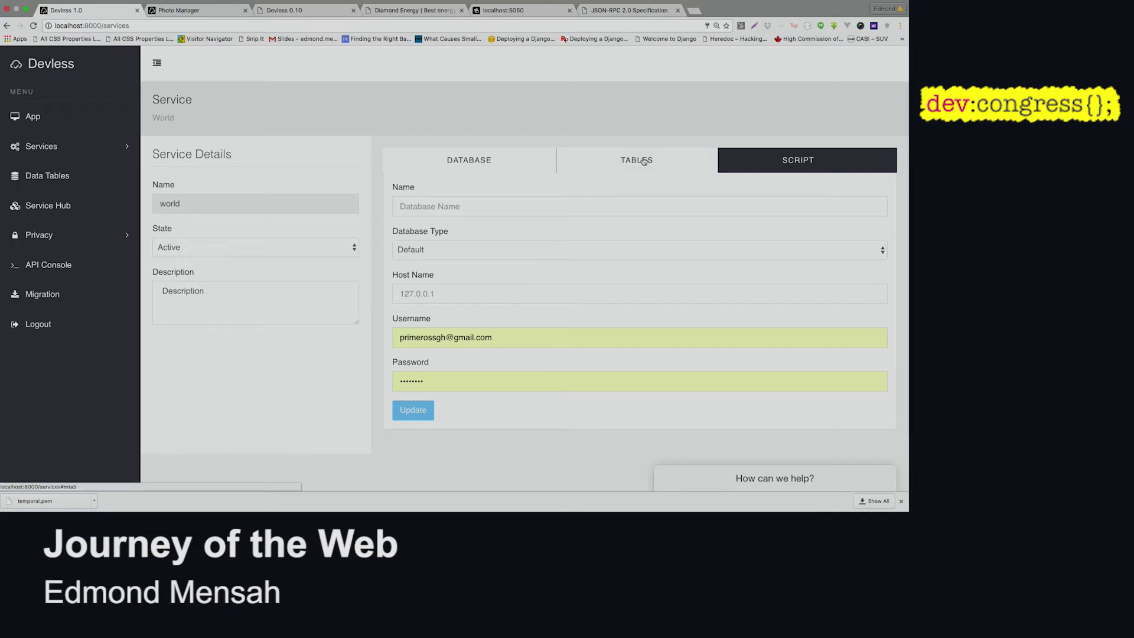
left_click(417, 277)
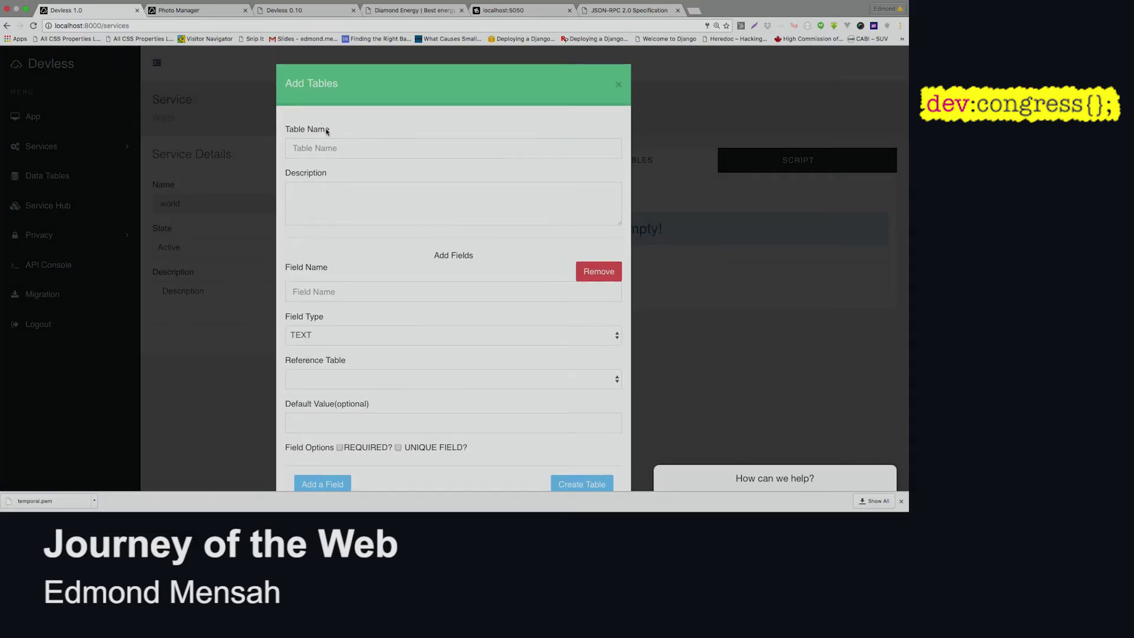
left_click(327, 148)
type("places")
left_click(351, 291)
type("name")
scroll(368, 399, "down", 3)
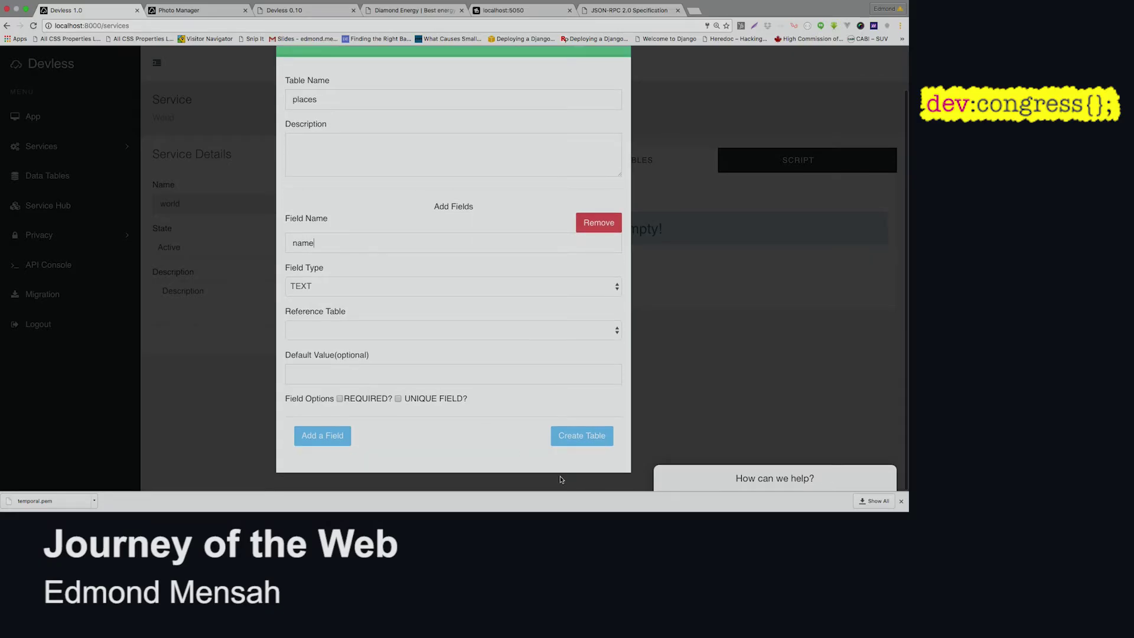
left_click(582, 435)
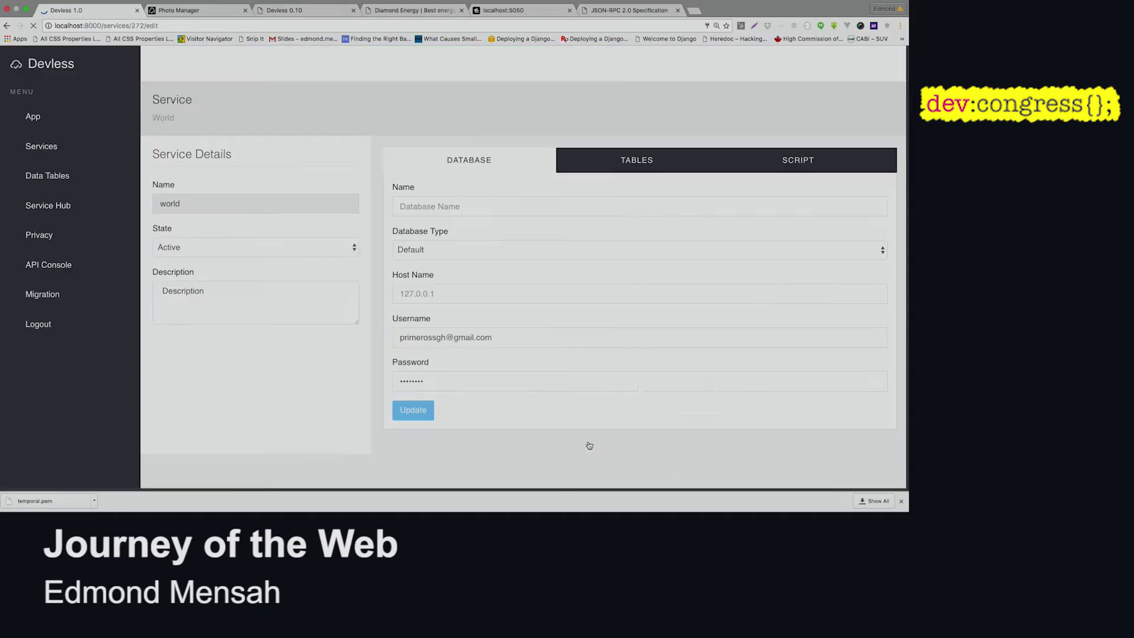
left_click(636, 160)
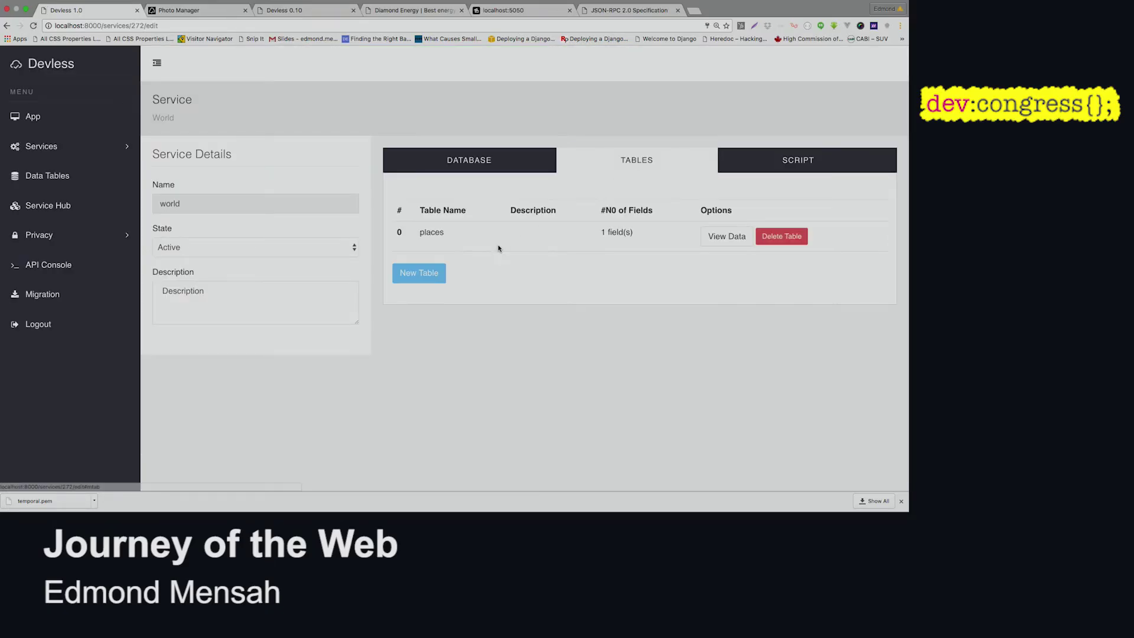
Start a 'people' table with a TEXT 'names' field and a second field row.
left_click(439, 272)
left_click(514, 148)
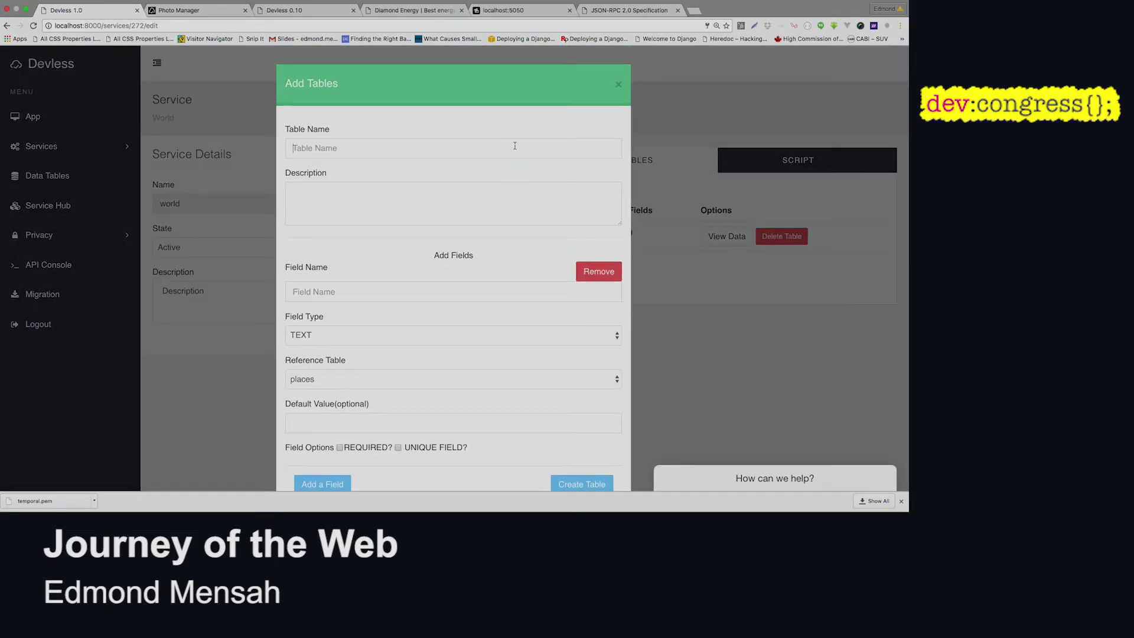
type("people")
left_click(489, 291)
type("na")
type("mes")
scroll(471, 337, "down", 2)
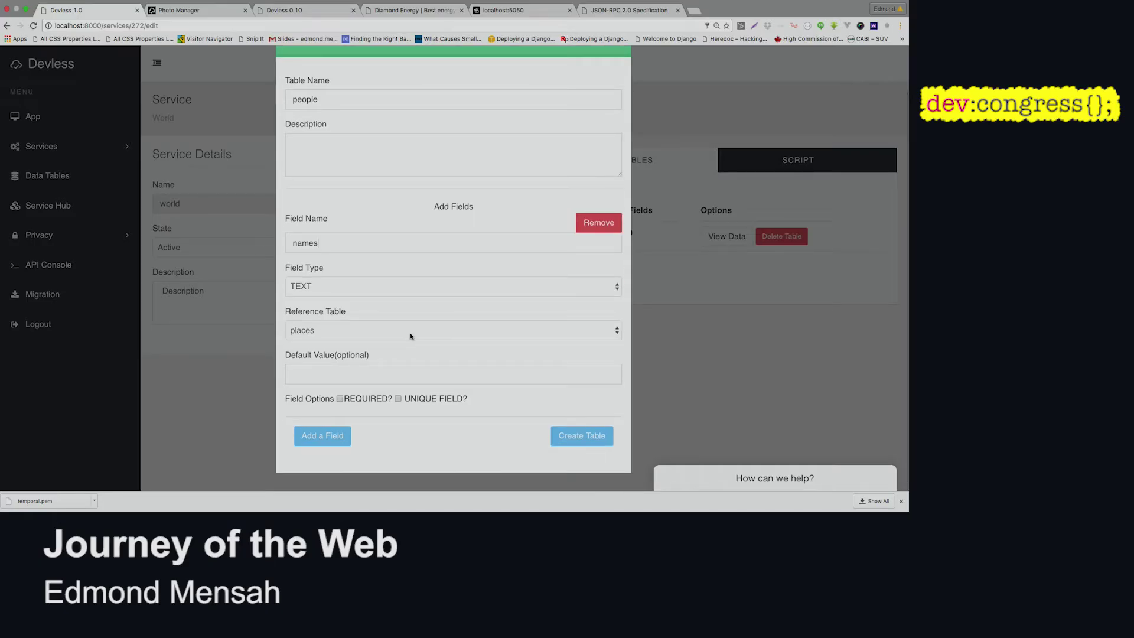
left_click(324, 435)
scroll(355, 399, "down", 3)
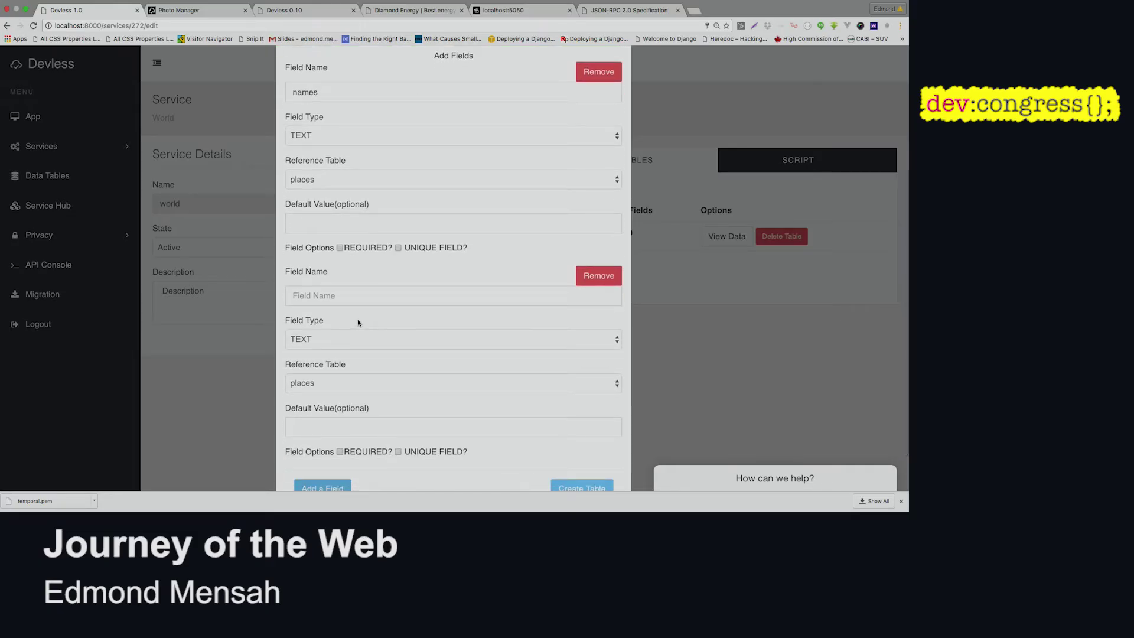
left_click(357, 139)
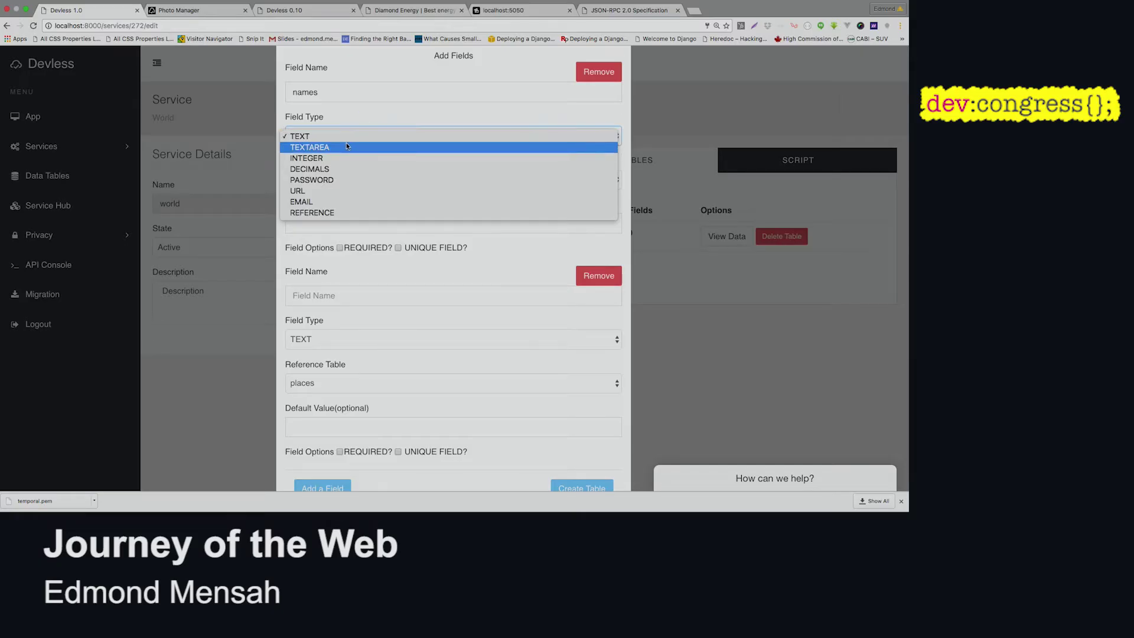
left_click(347, 136)
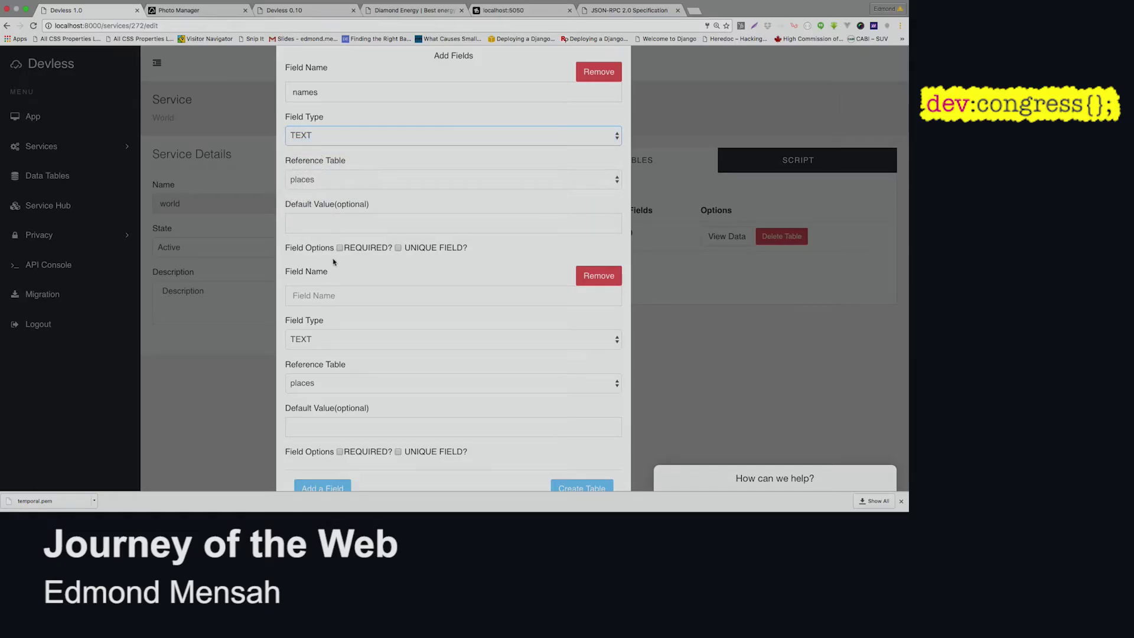
Make the second field 'places' a REFERENCE to places and create the table.
left_click(341, 339)
left_click(339, 418)
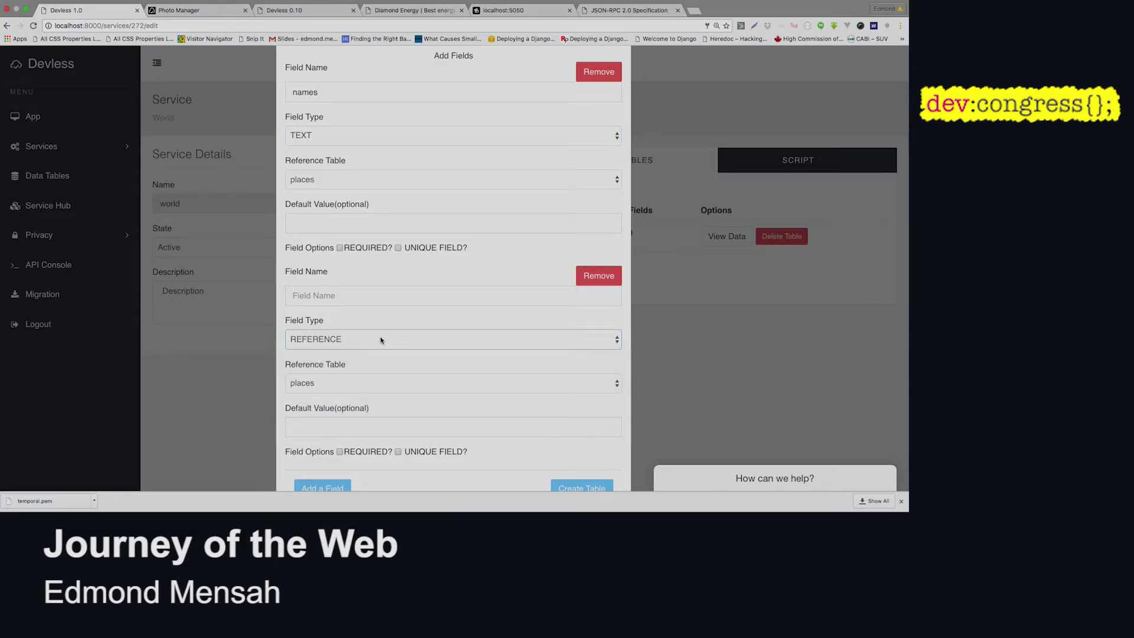
left_click(408, 296)
type("places")
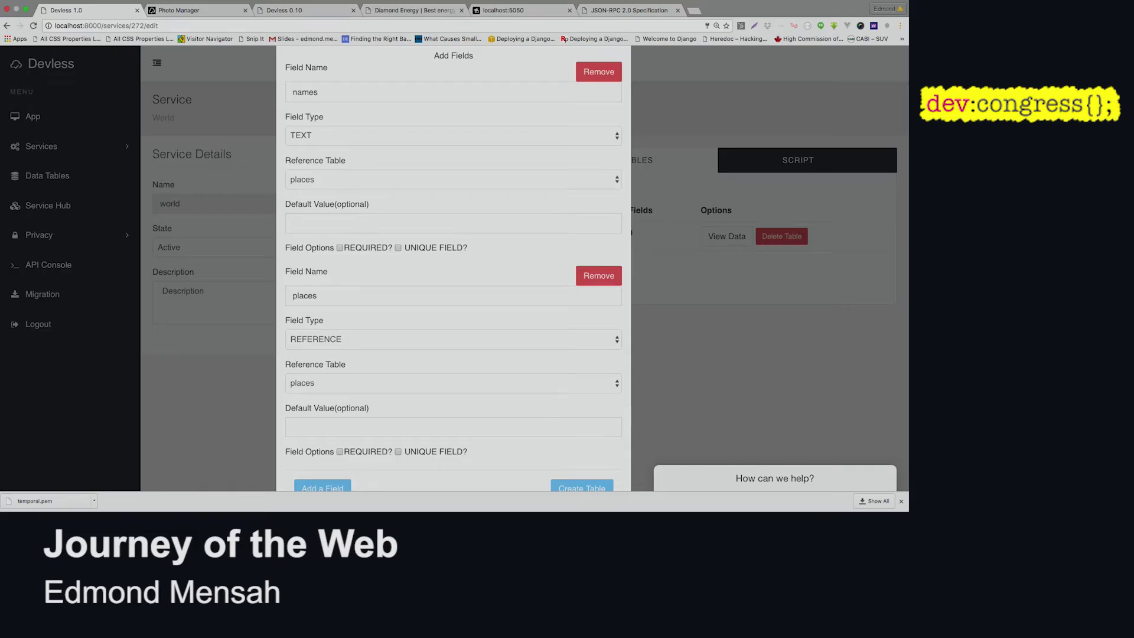
scroll(381, 368, "down", 4)
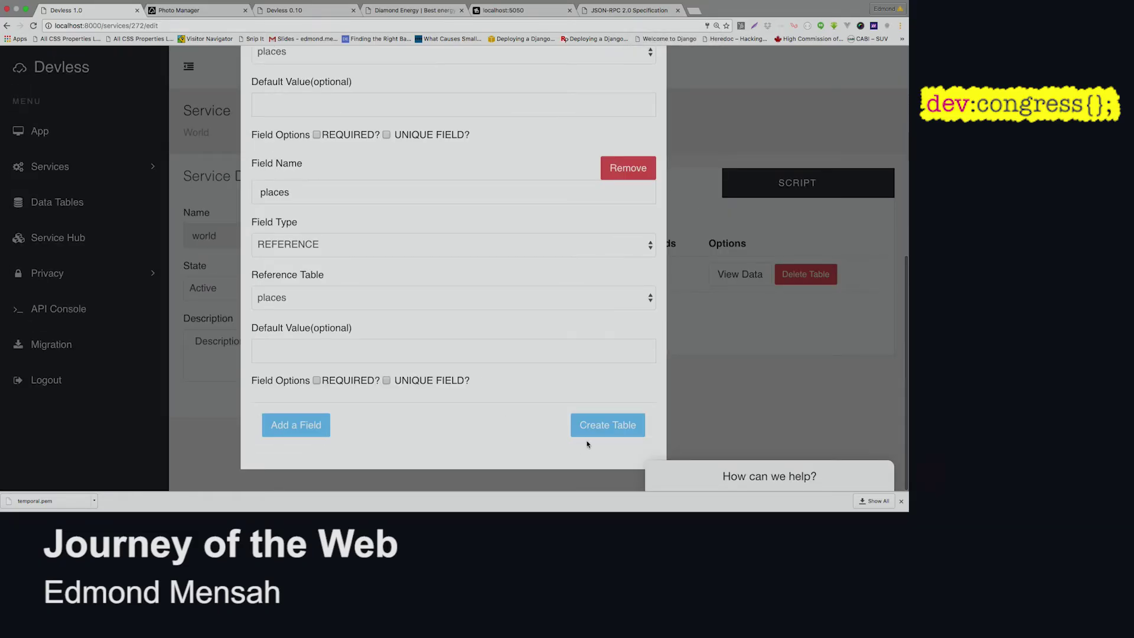
left_click(608, 426)
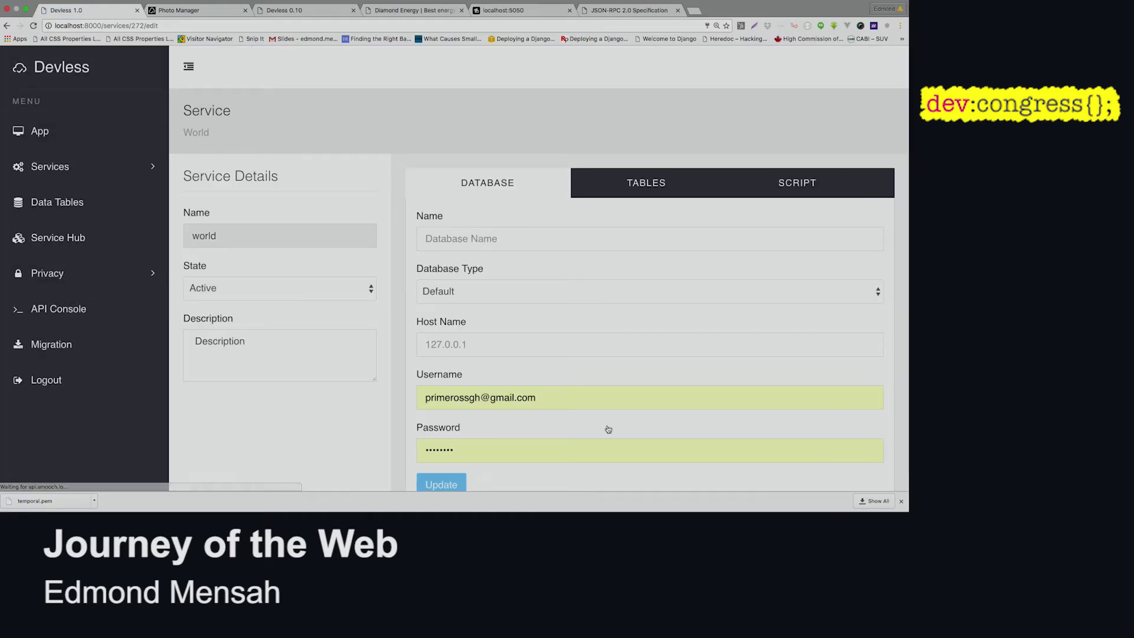
key("ctrl+minus")
In the API Console, target service world, table places, operation ADD RECORD (POST).
left_click(43, 239)
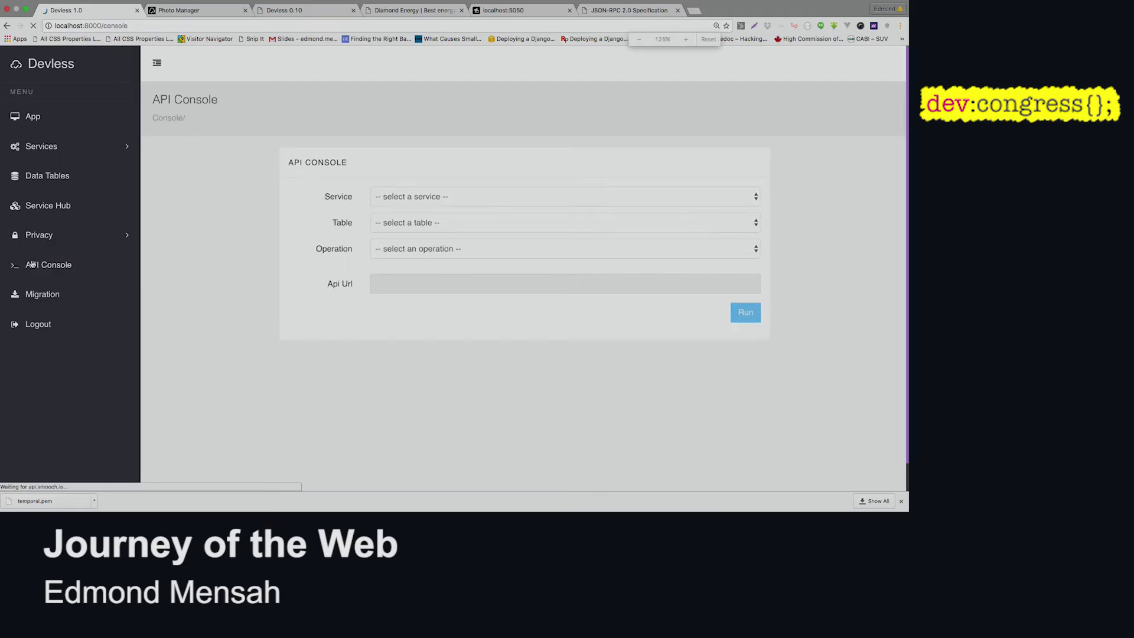
left_click(388, 196)
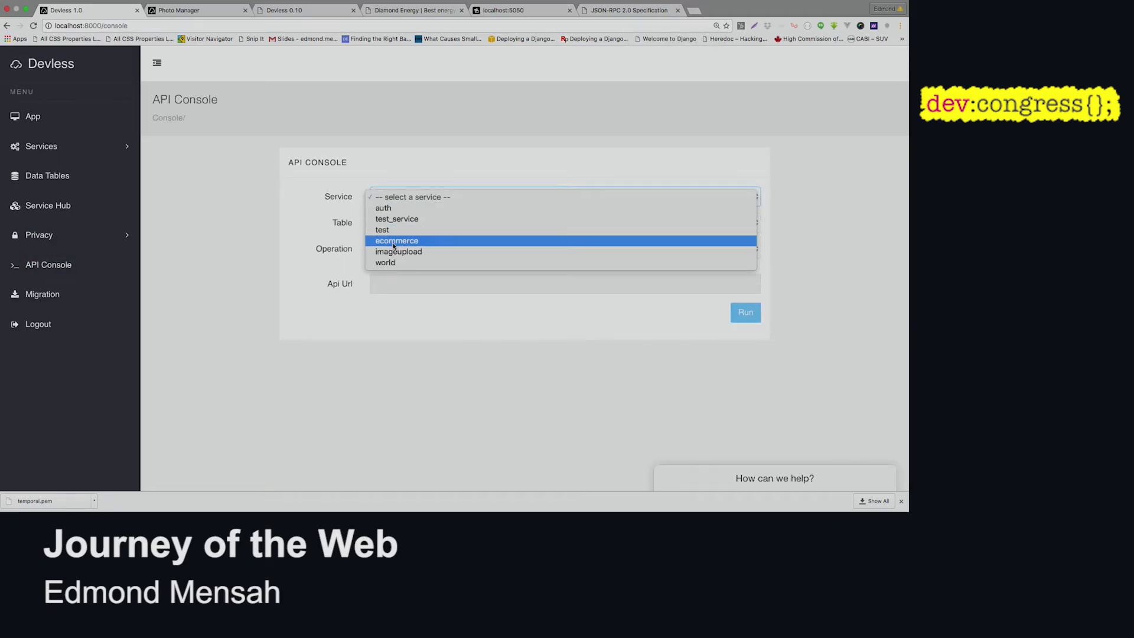
left_click(386, 262)
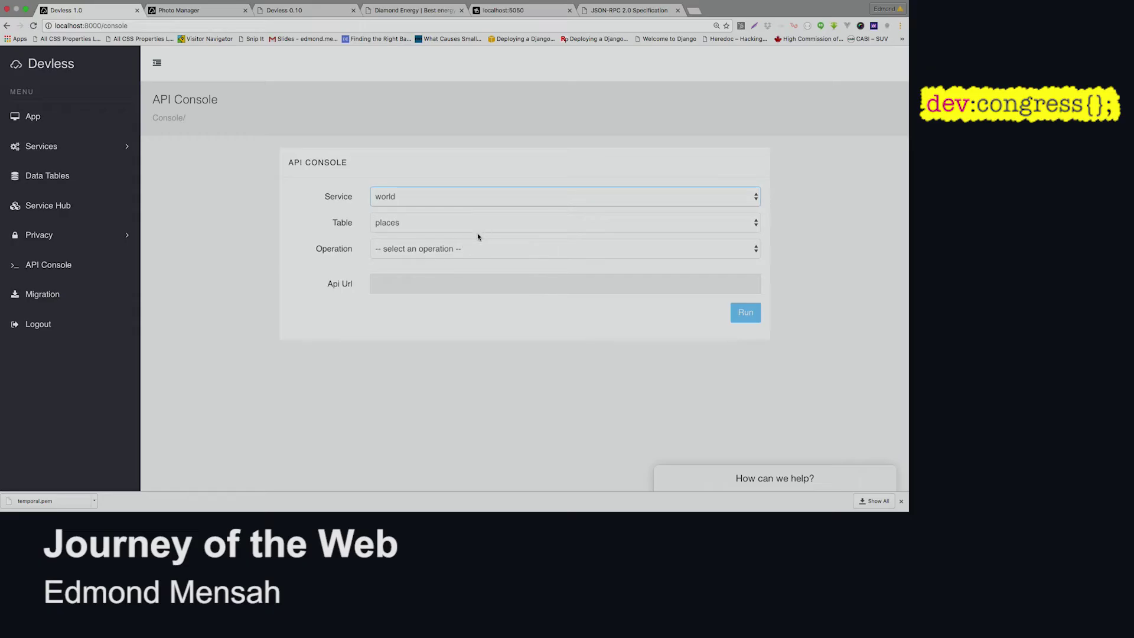
left_click(471, 248)
left_click(470, 271)
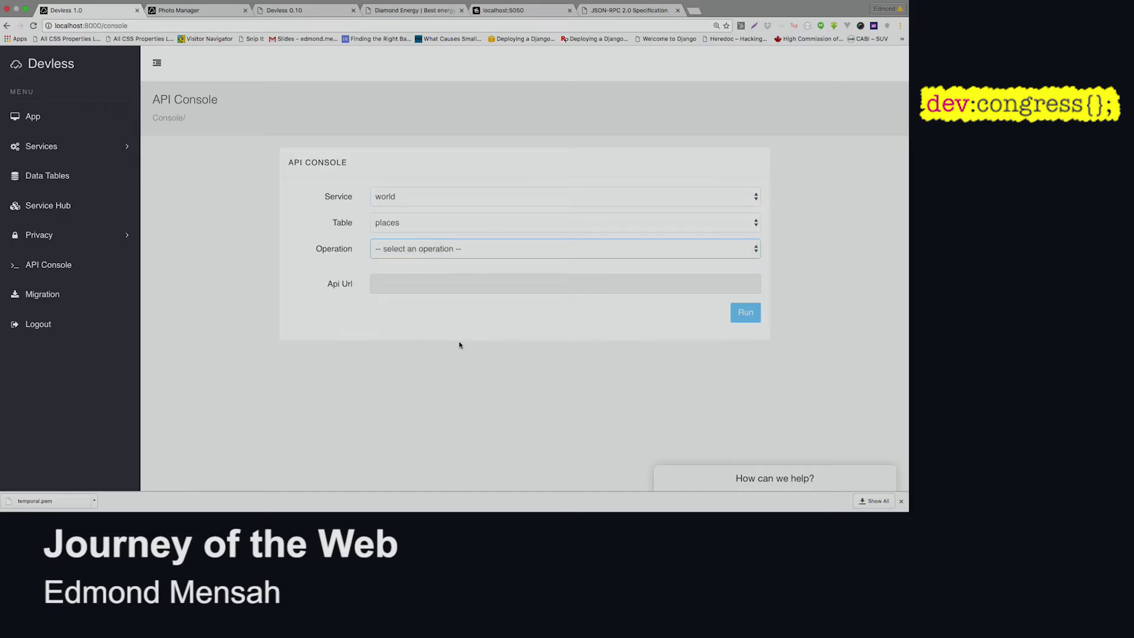
Run a payload containing two records named 'Ghana' and 'US'.
left_click(469, 386)
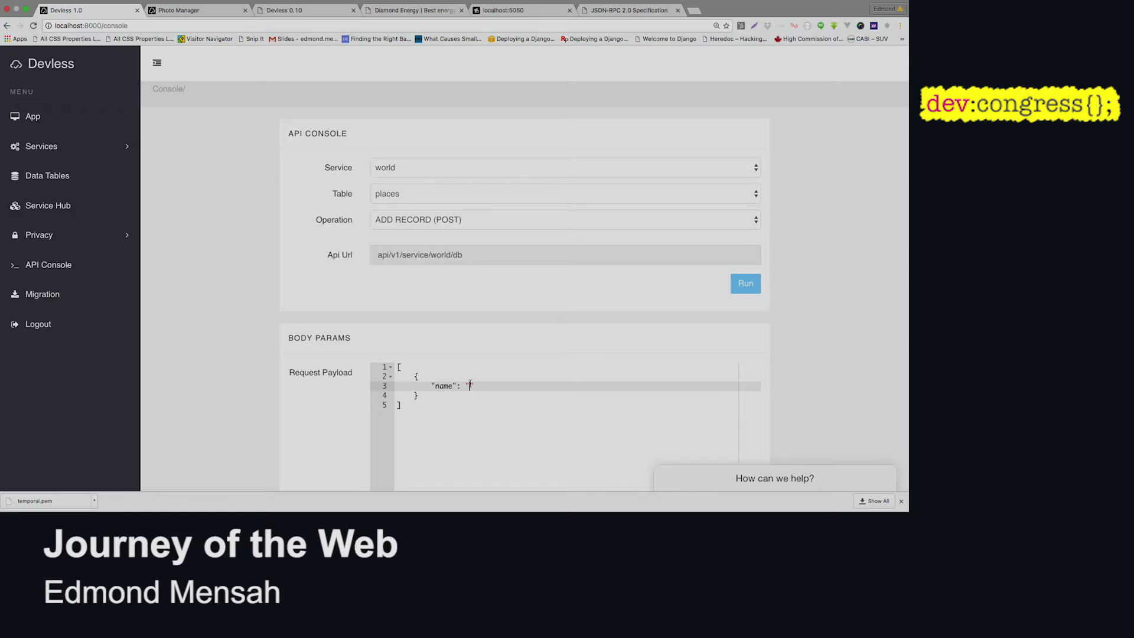
type("Ghana")
left_click_drag(415, 376, 415, 396)
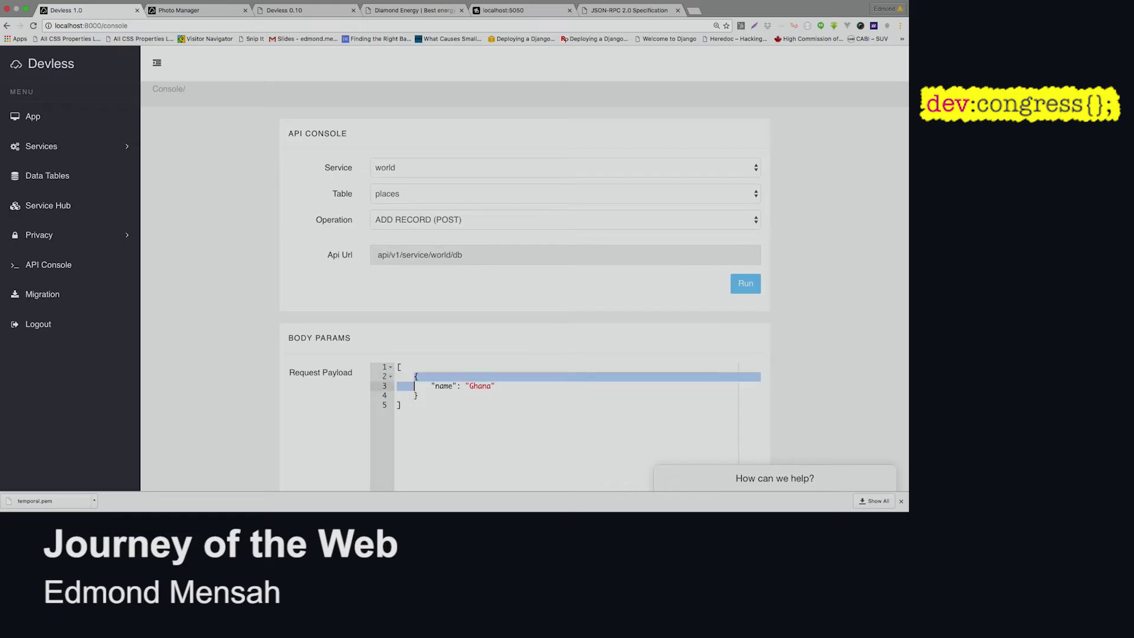
left_click(418, 396)
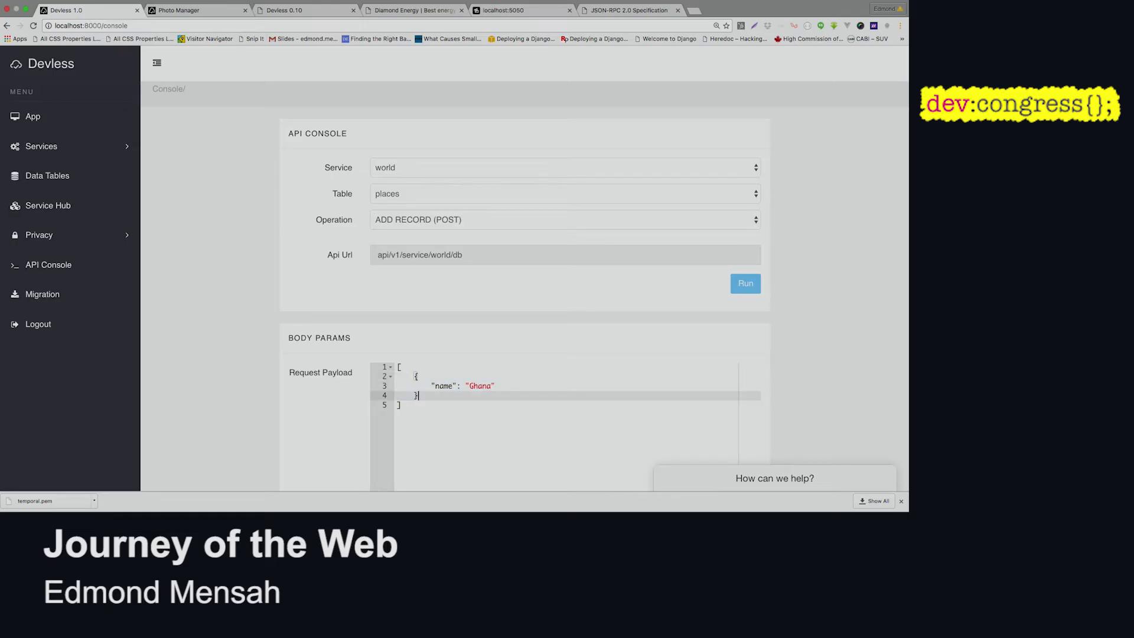
type(",{")
key("ctrl+v")
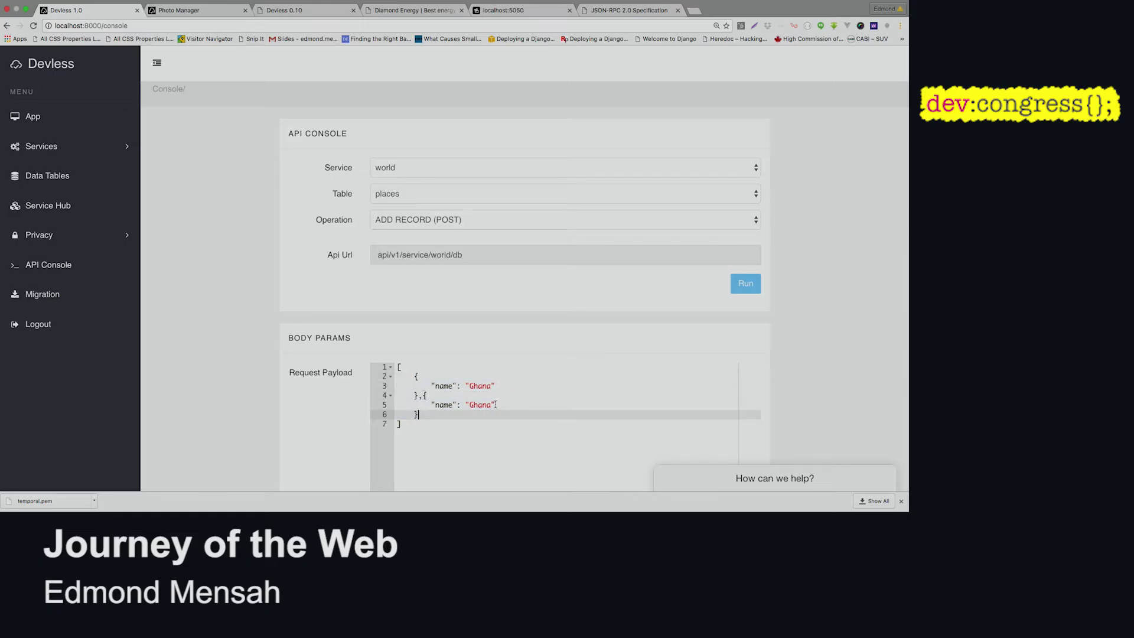
double_click(482, 405)
type("US")
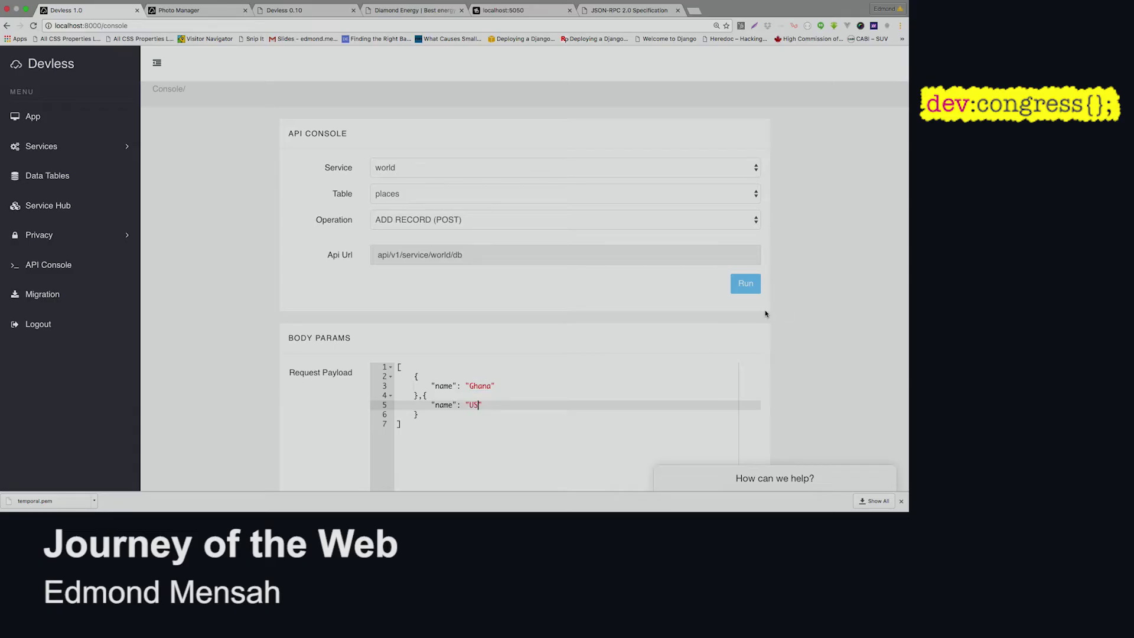
left_click(749, 284)
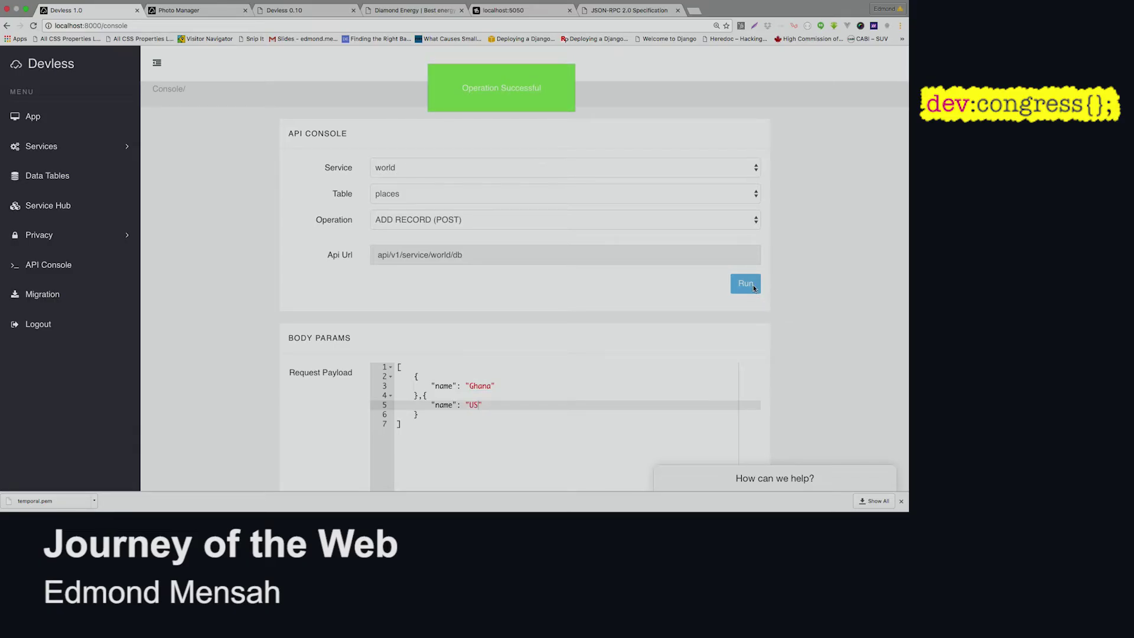
In the API Console, choose the world service's people table and its add-records operation.
left_click(641, 196)
left_click(640, 205)
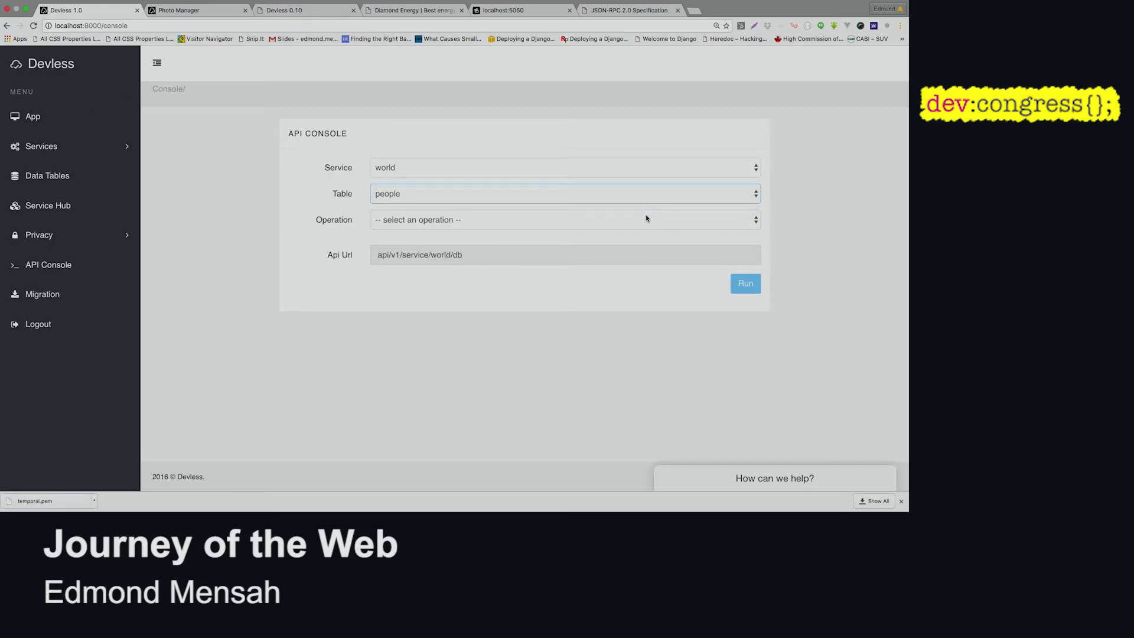
left_click(646, 219)
left_click(639, 243)
scroll(603, 328, "down", 3)
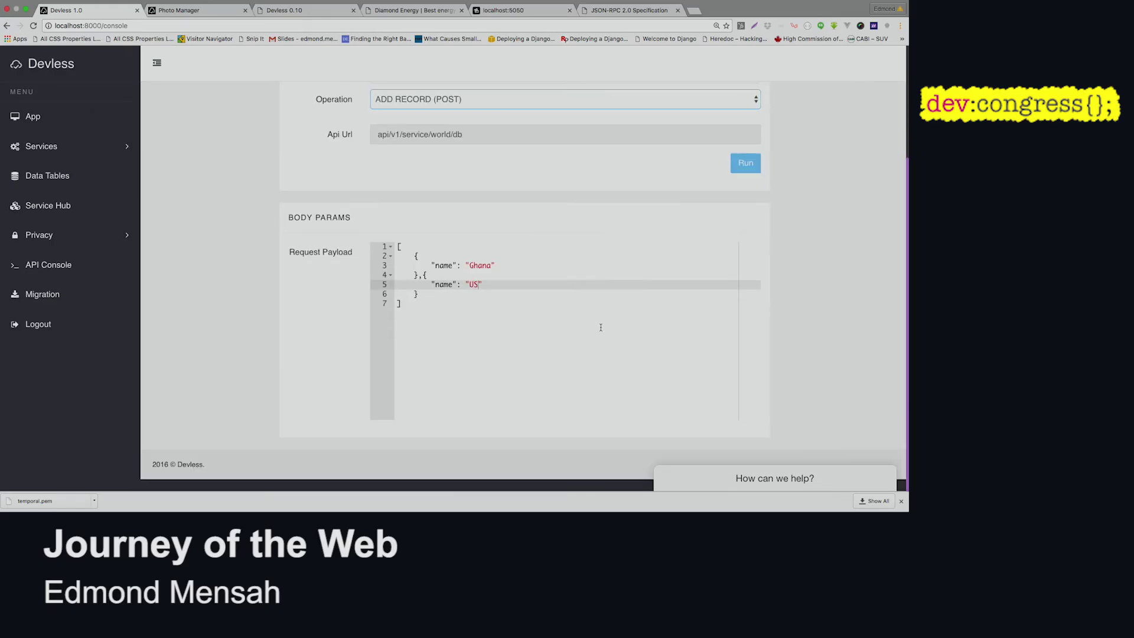
Fill the payload's first record as Edmond with world_places_id 1.
key("ctrl+a")
left_click(476, 275)
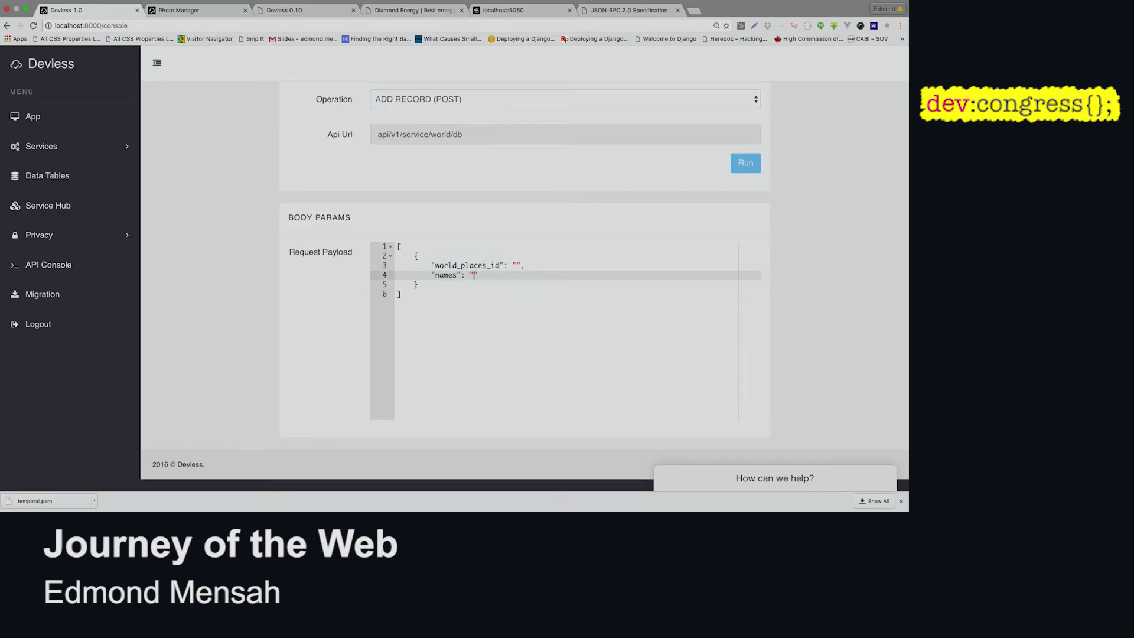
type("Edmond")
key("Up")
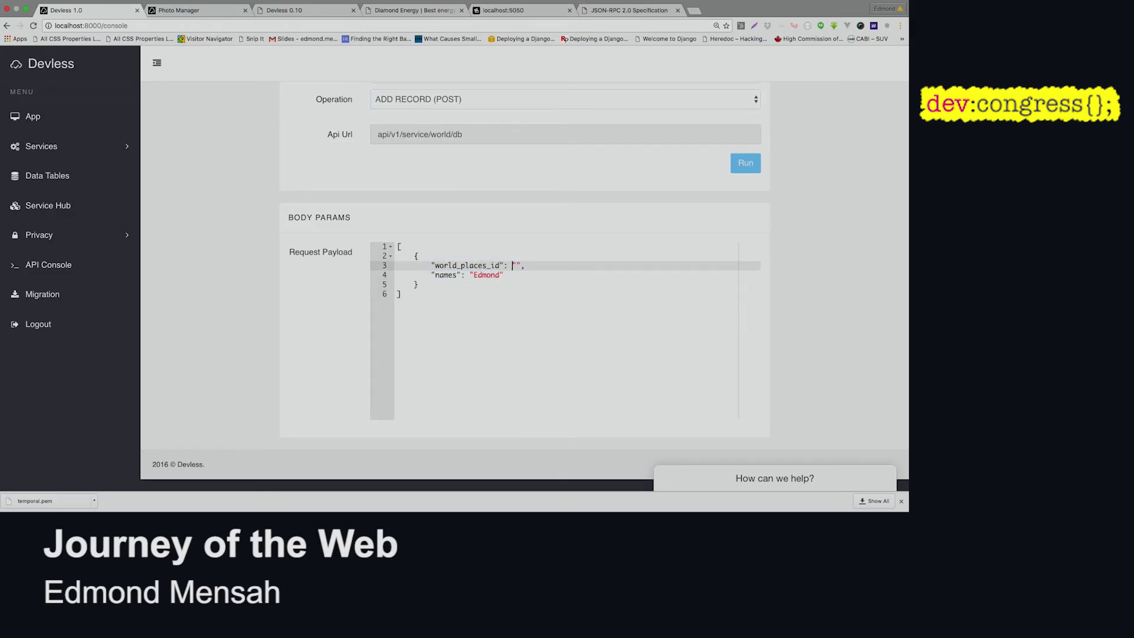
type("1")
Duplicate the record as Yaw with world_places_id 2 and run the request.
left_click_drag(414, 255, 415, 285)
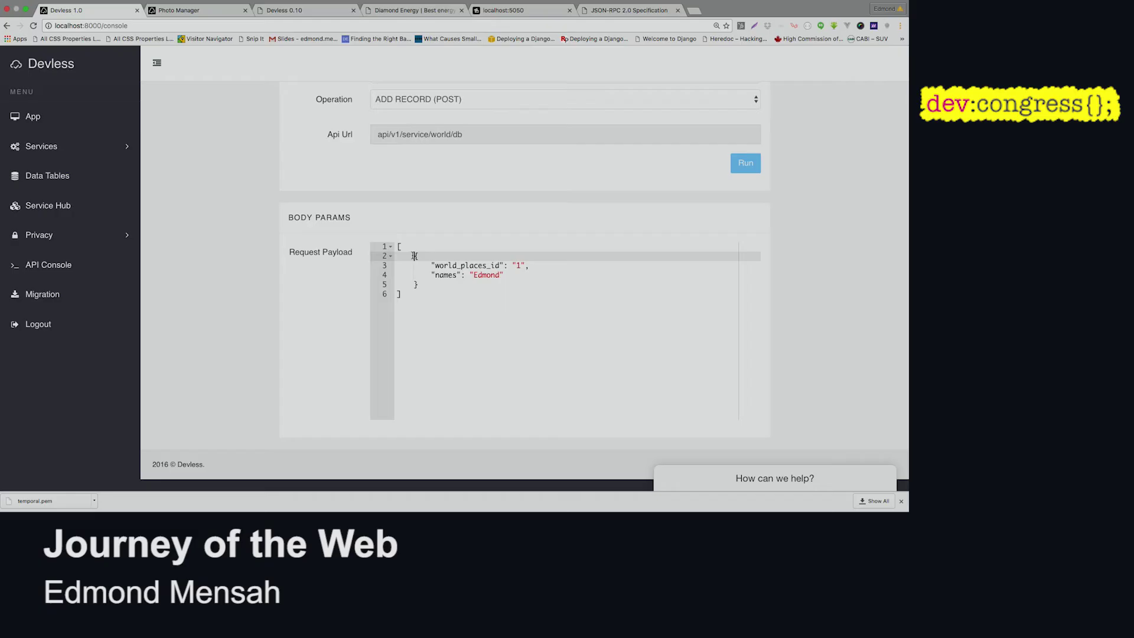
left_click(415, 284)
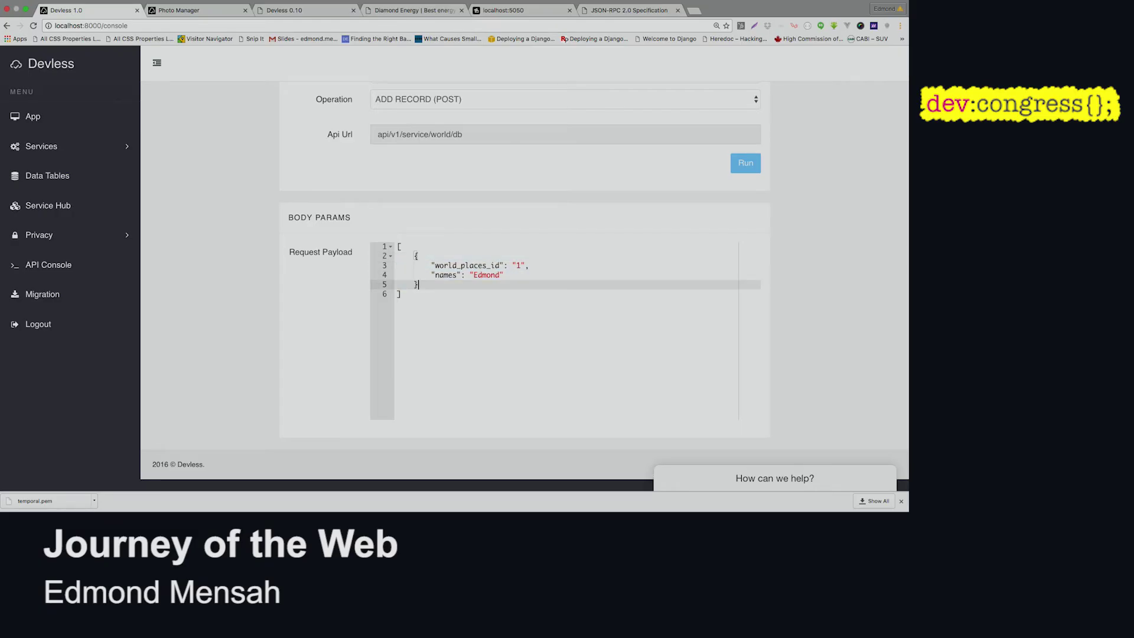
type(",")
type("{         \"world_places_id\": \"1\",         \"names\": \"Edmond\"     }")
left_click(502, 303)
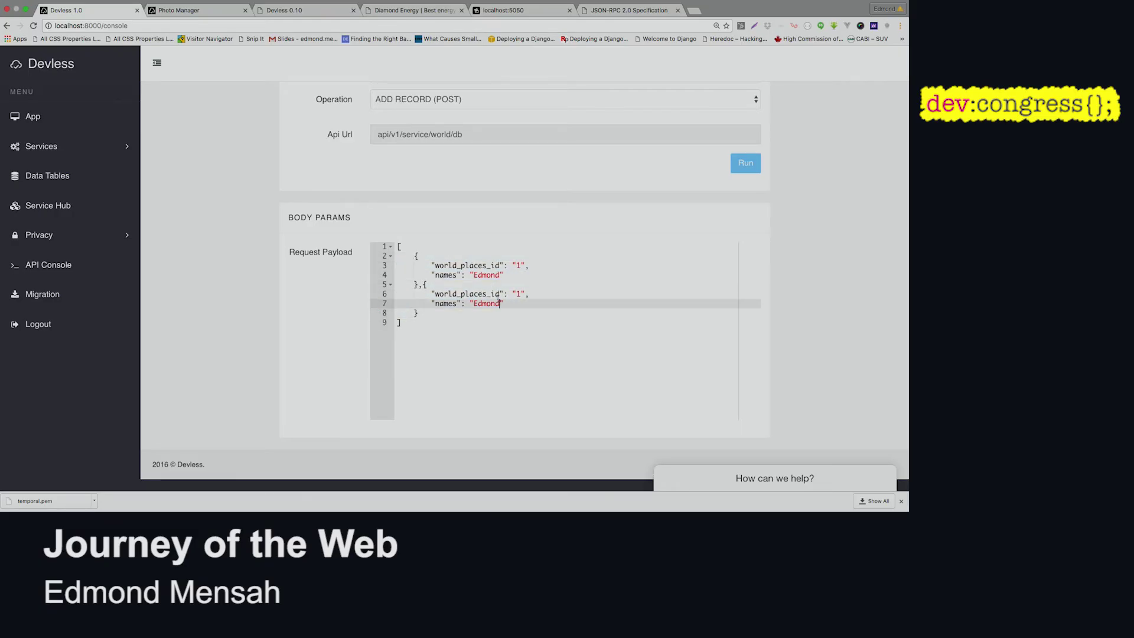
double_click(486, 303)
type("Yaw")
left_click(488, 293)
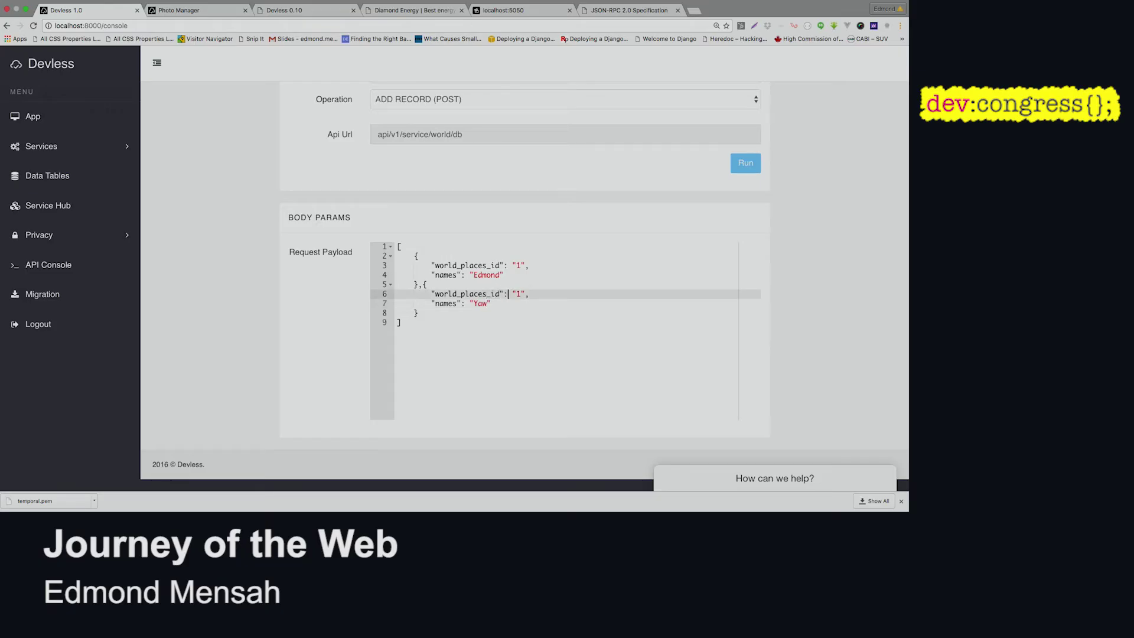
type("2")
left_click(746, 163)
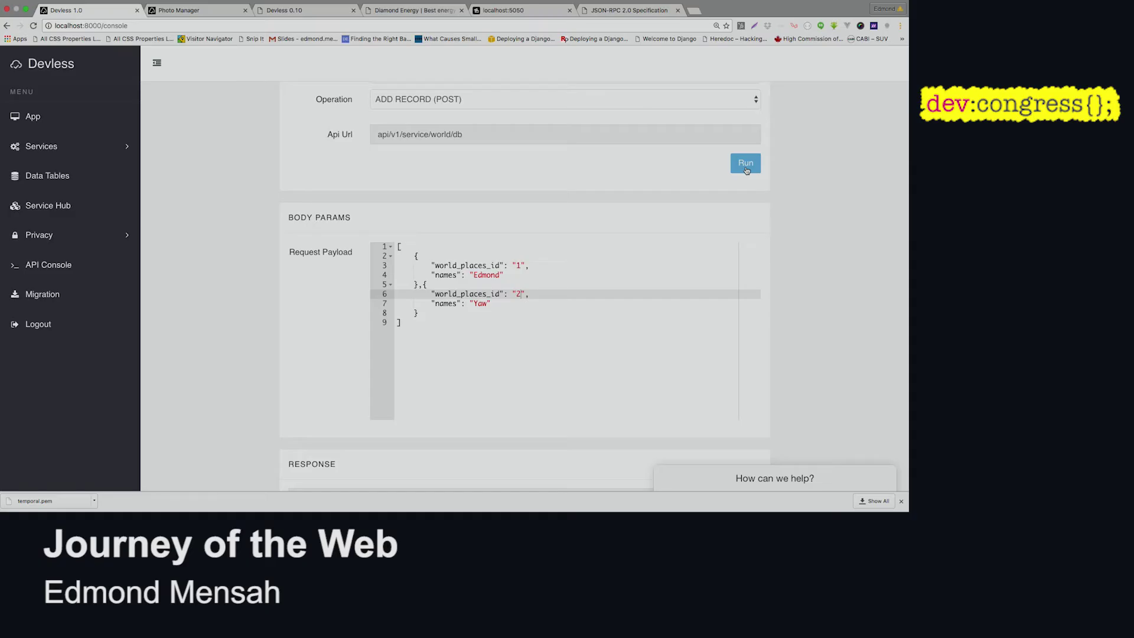
scroll(726, 216, "up", 2)
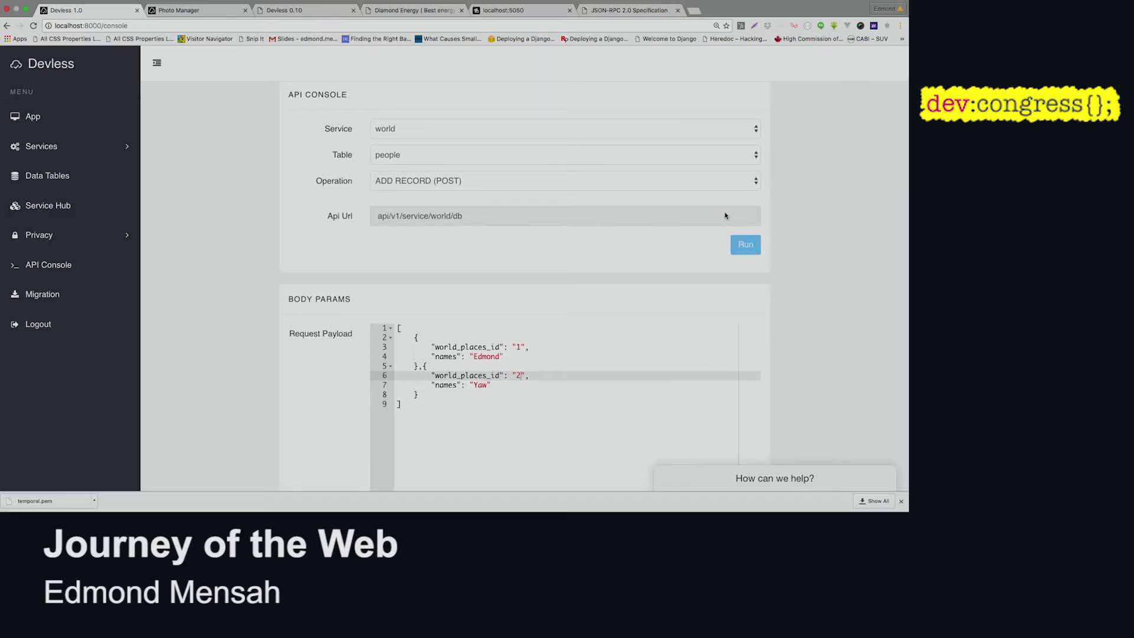
Set the API Console to the people table with the QUERY TABLE (GET) operation.
left_click(705, 155)
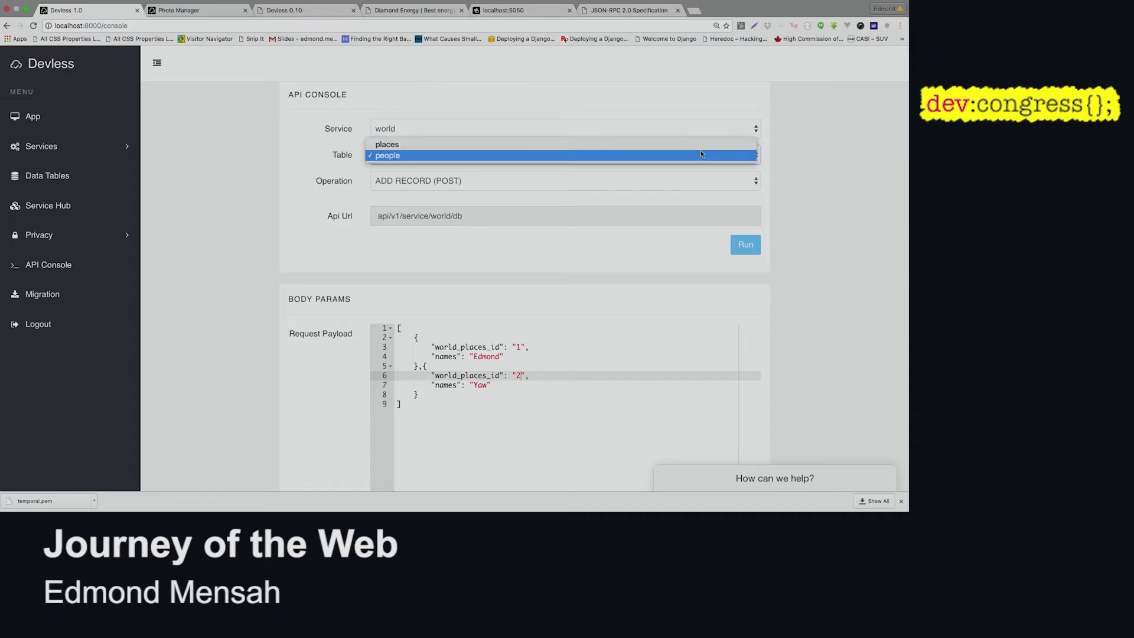
left_click(701, 144)
left_click(688, 181)
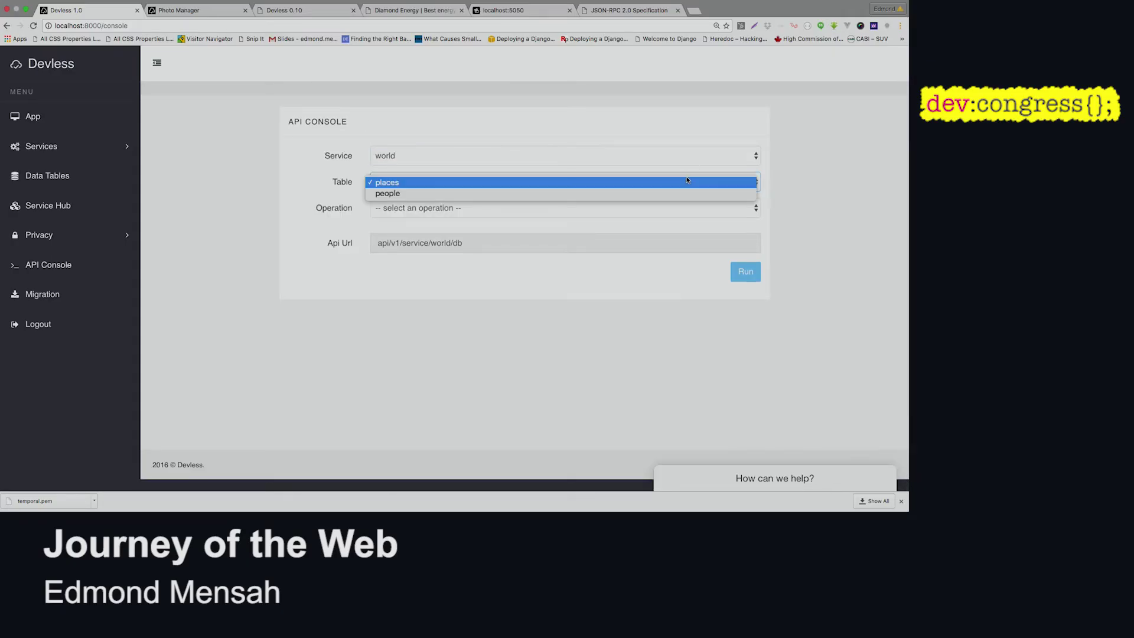
left_click(688, 193)
left_click(686, 207)
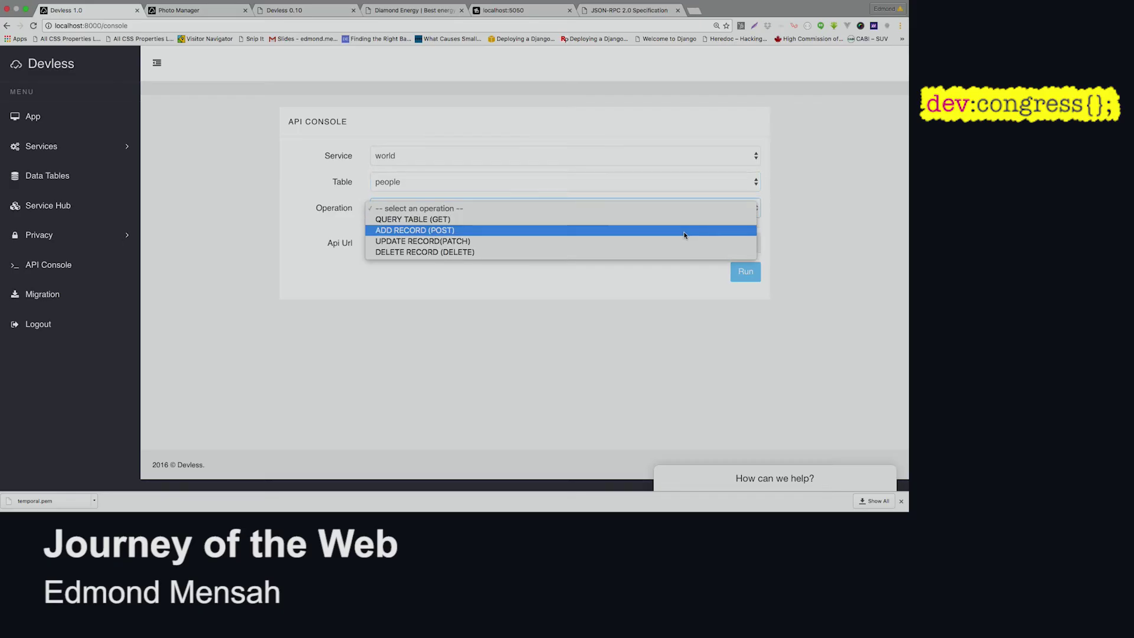
left_click(684, 219)
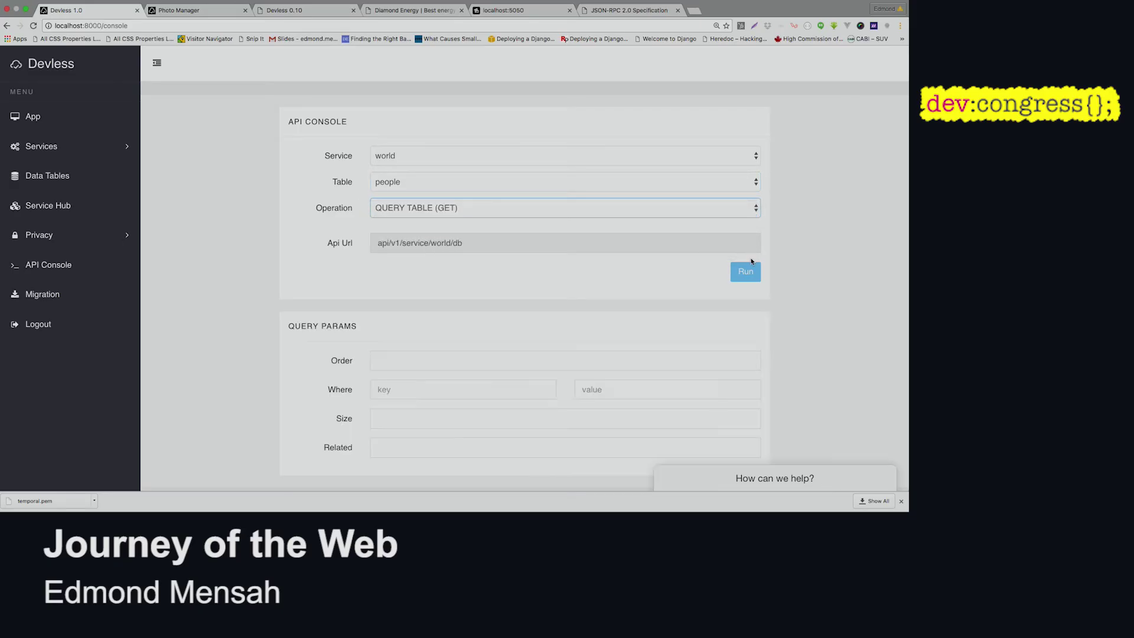
Run the people query, then rerun it with Related set to * to include places.
left_click(747, 271)
scroll(590, 306, "down", 5)
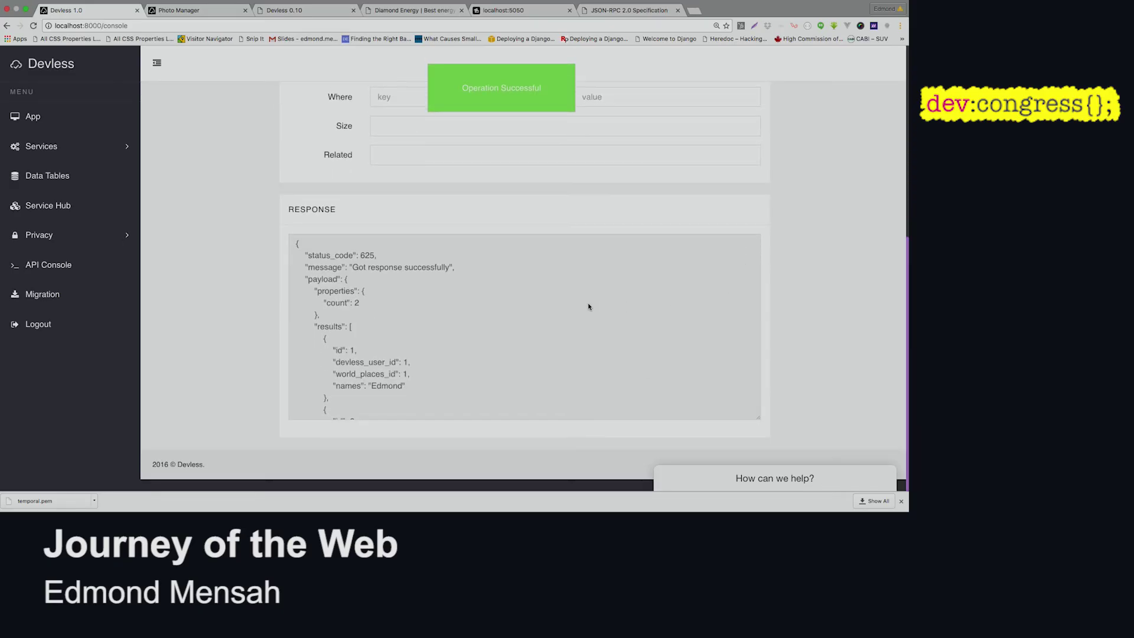
scroll(547, 315, "down", 4)
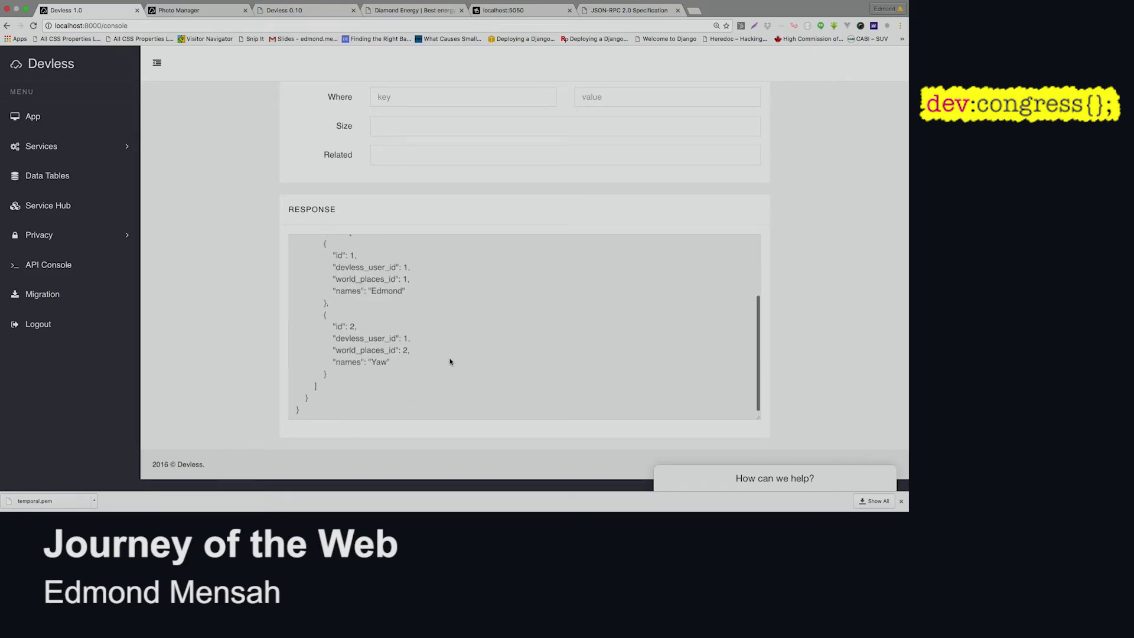
scroll(450, 362, "up", 1)
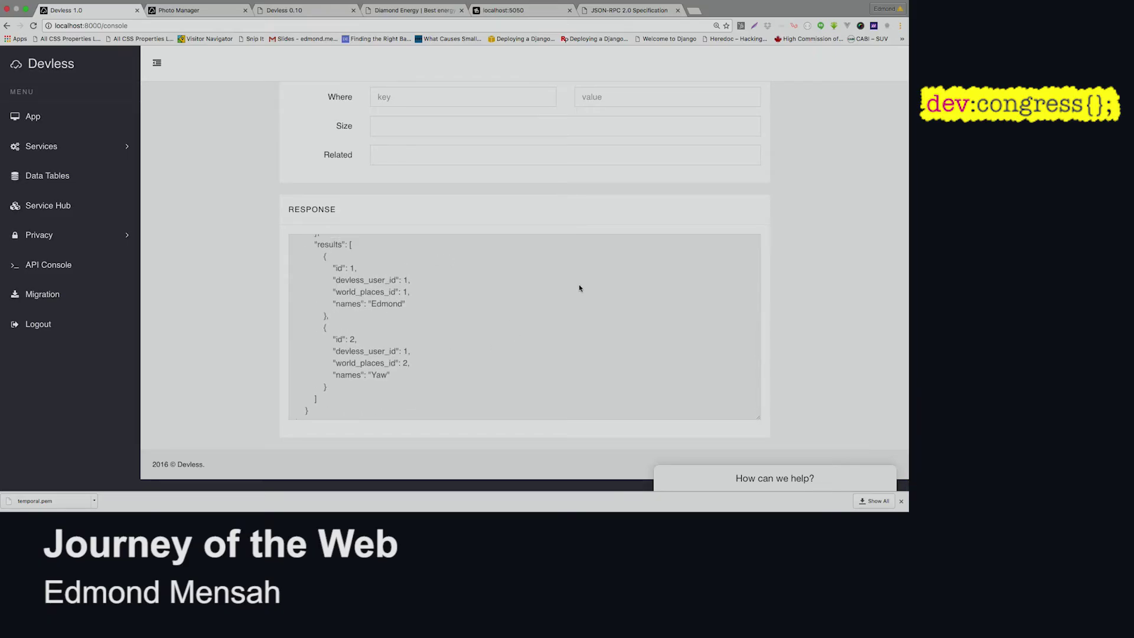
left_click(718, 155)
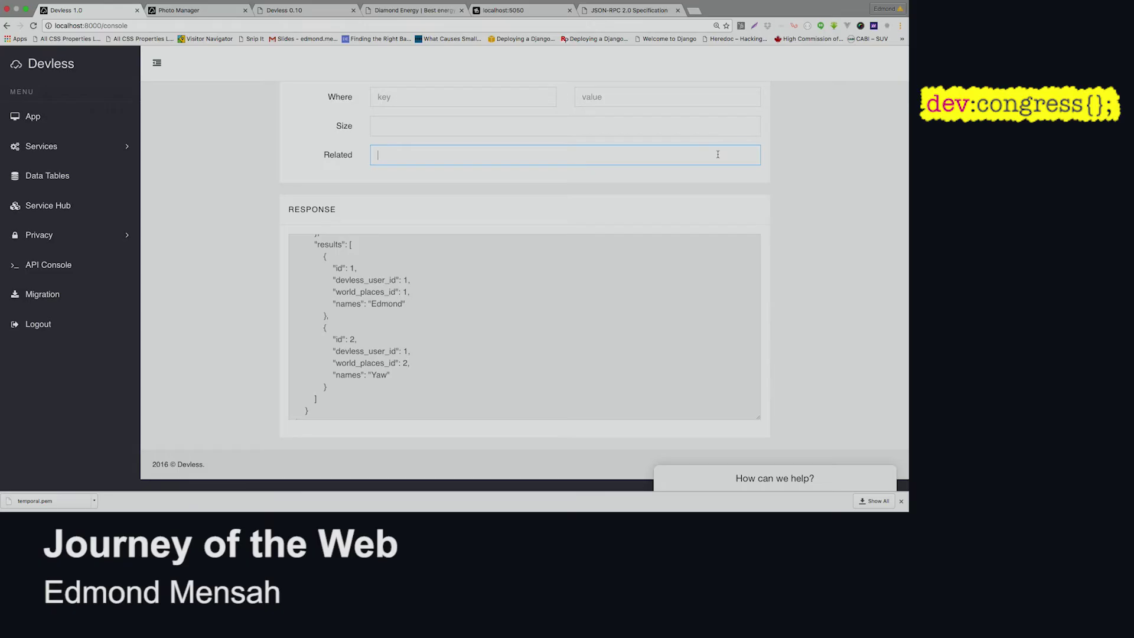
scroll(824, 154, "up", 3)
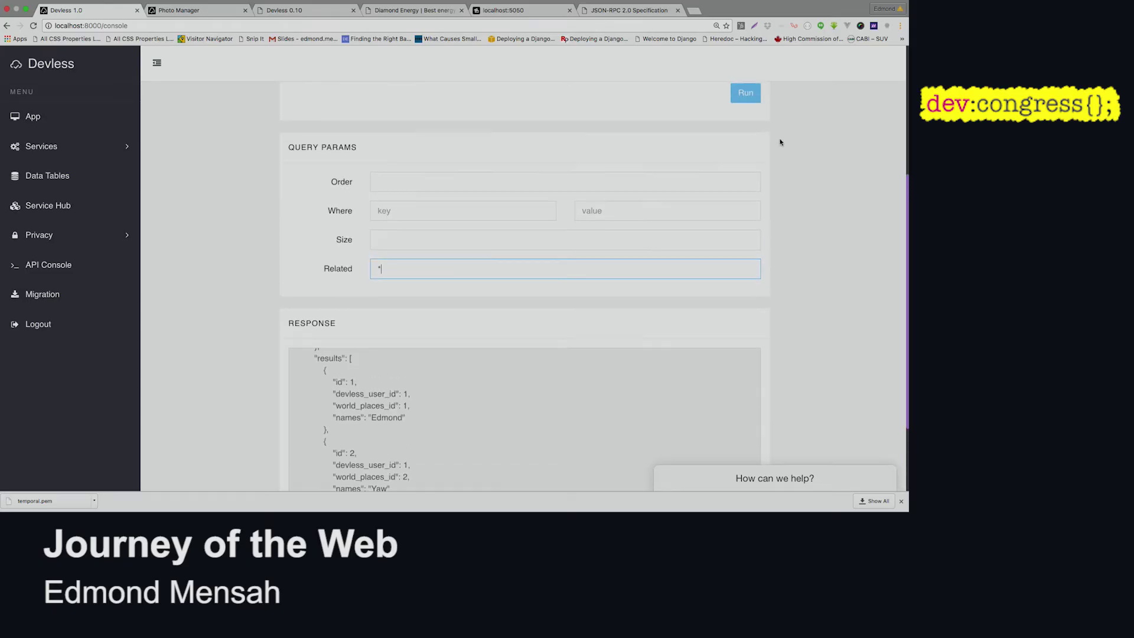
left_click(746, 100)
scroll(567, 266, "down", 3)
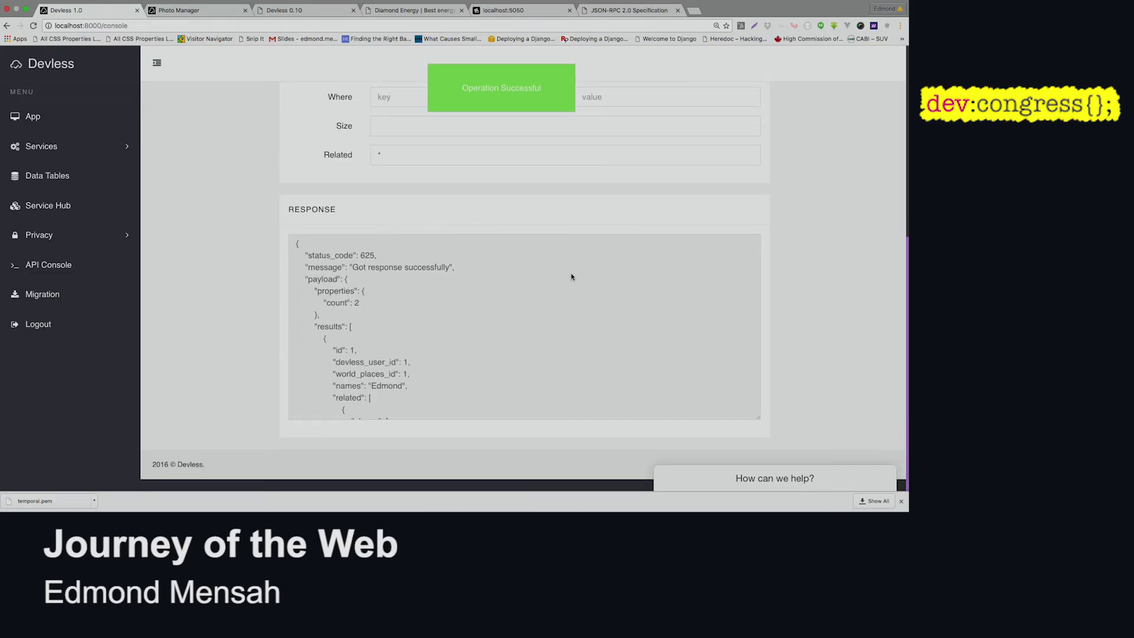
scroll(446, 381, "down", 3)
scroll(446, 381, "down", 2)
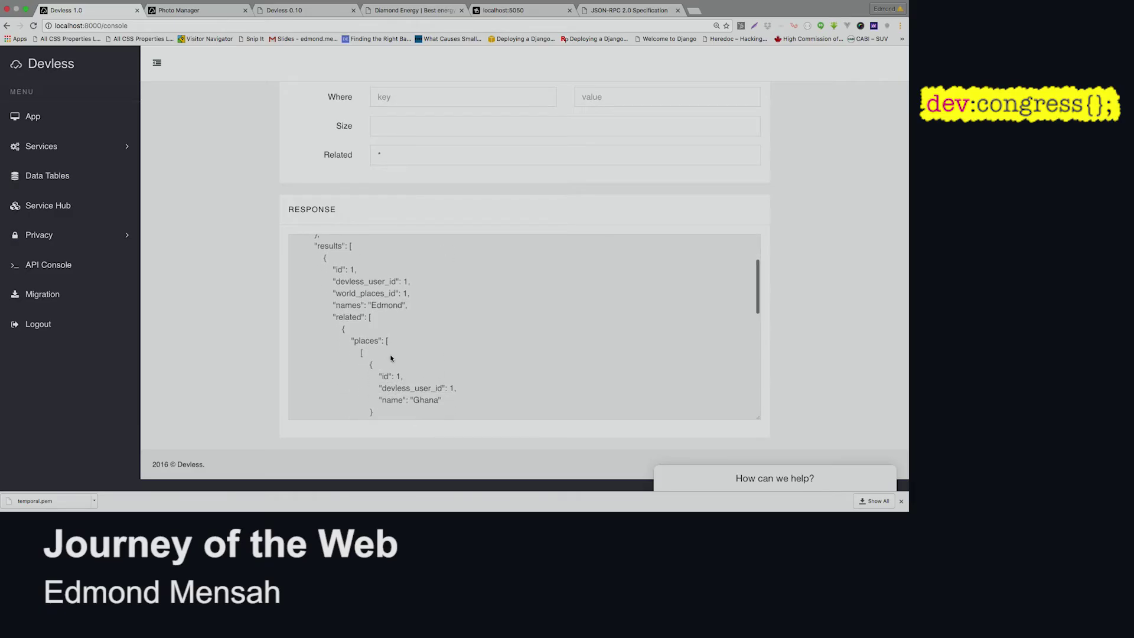
scroll(446, 381, "down", 2)
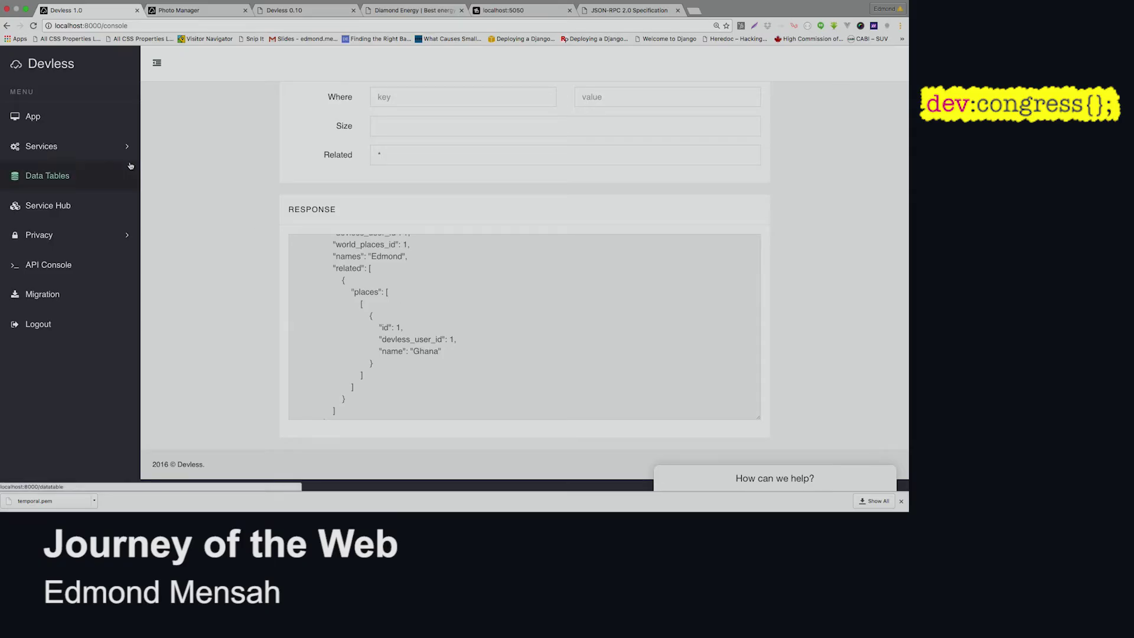
left_click(41, 147)
Open the ECOMMERCE service's editor from All Services and show its Script tab.
left_click(48, 173)
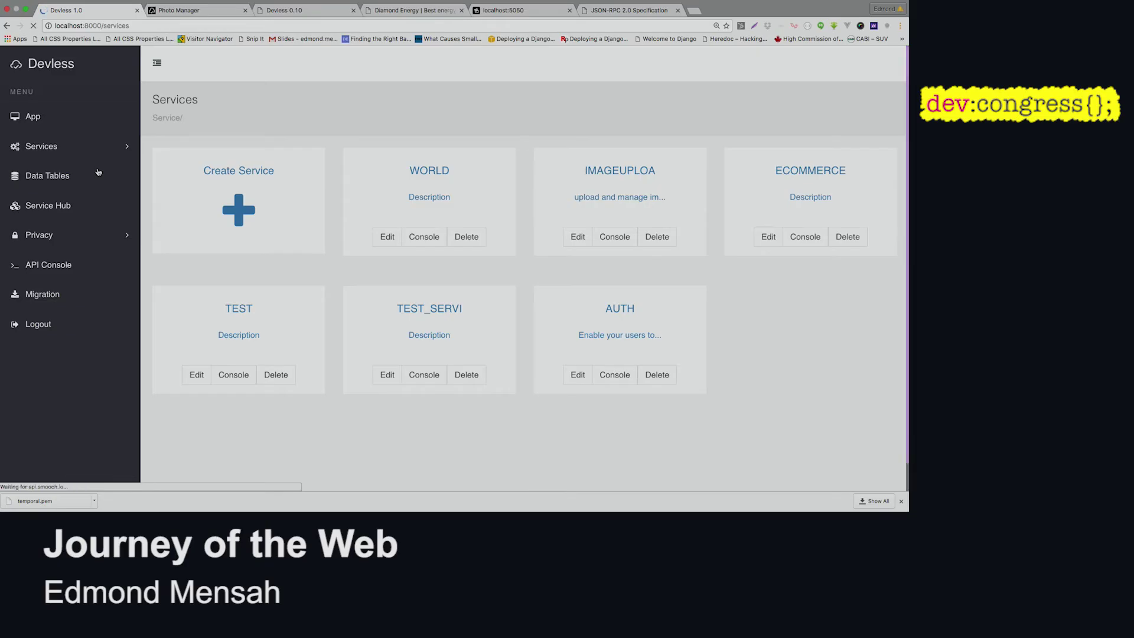
left_click(420, 166)
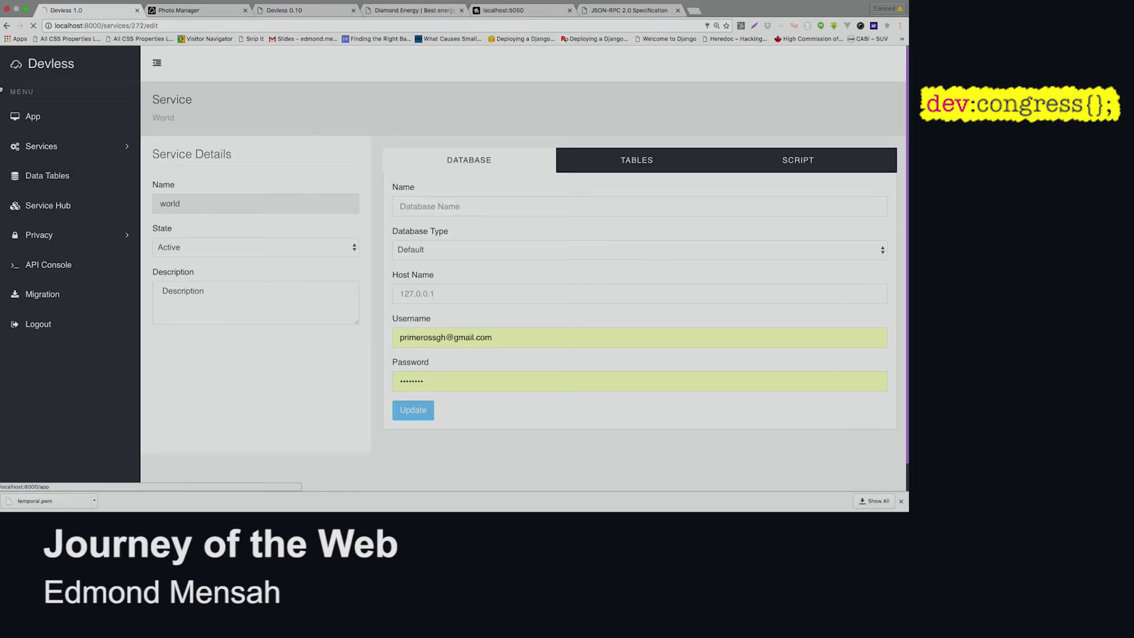
left_click(41, 146)
left_click(48, 173)
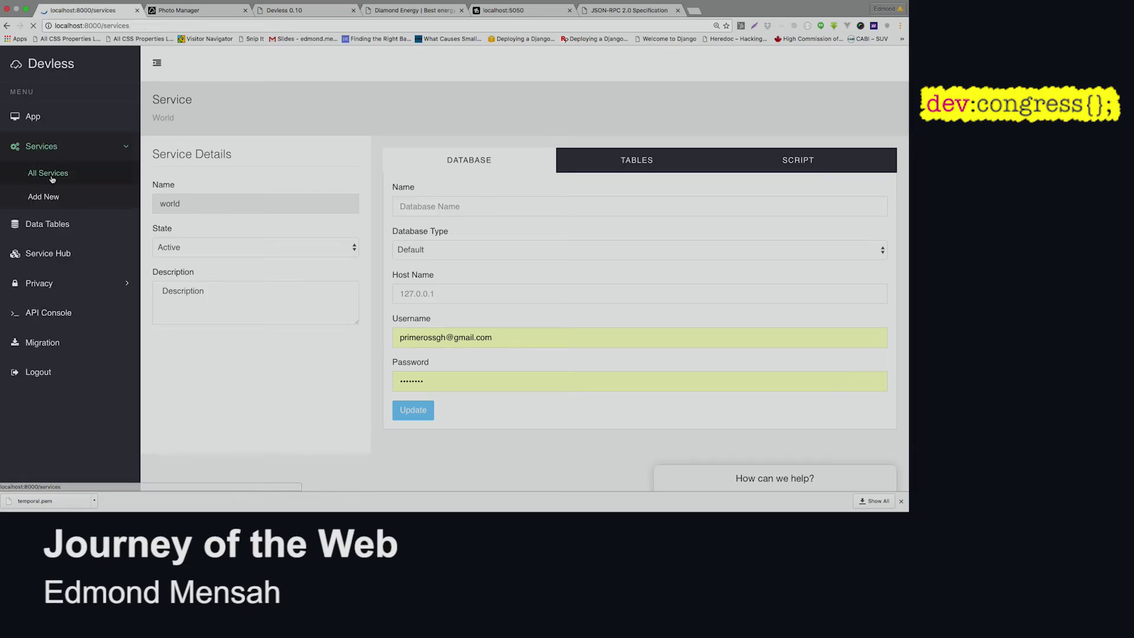
left_click(779, 170)
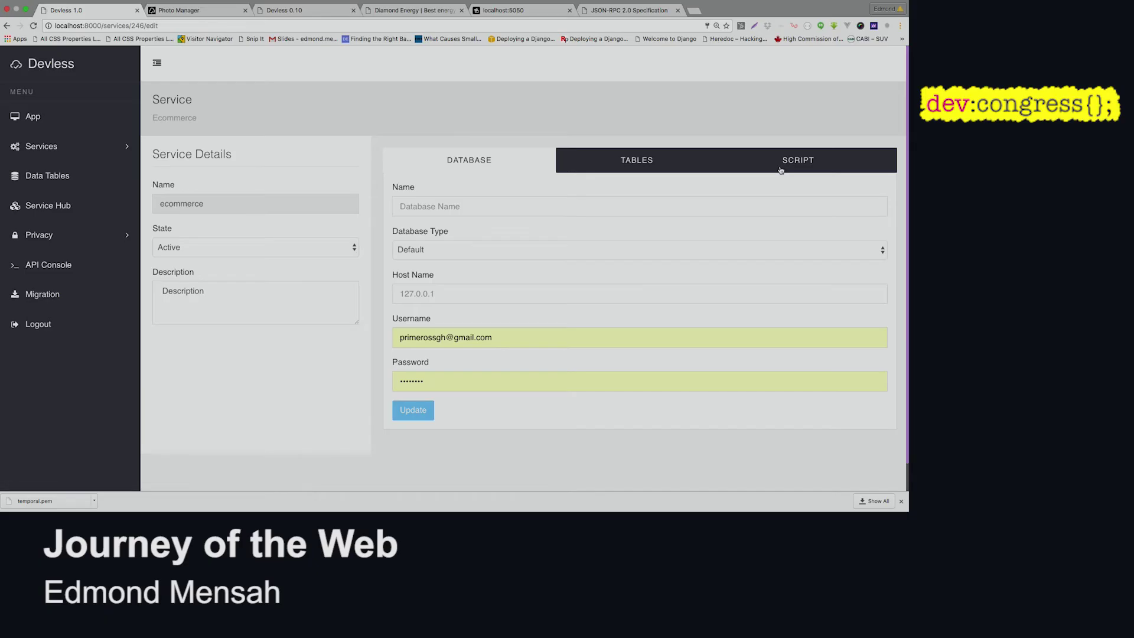
left_click(808, 157)
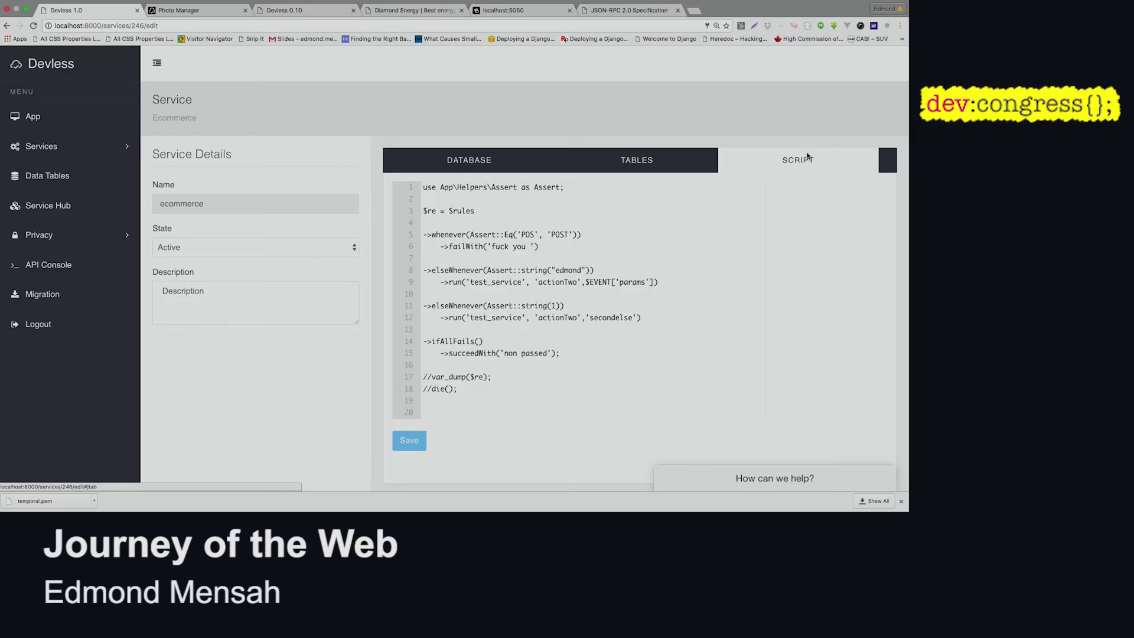
Adjust browser zoom to fit the whole ecommerce script, with the caret on line 6.
key("ctrl+plus")
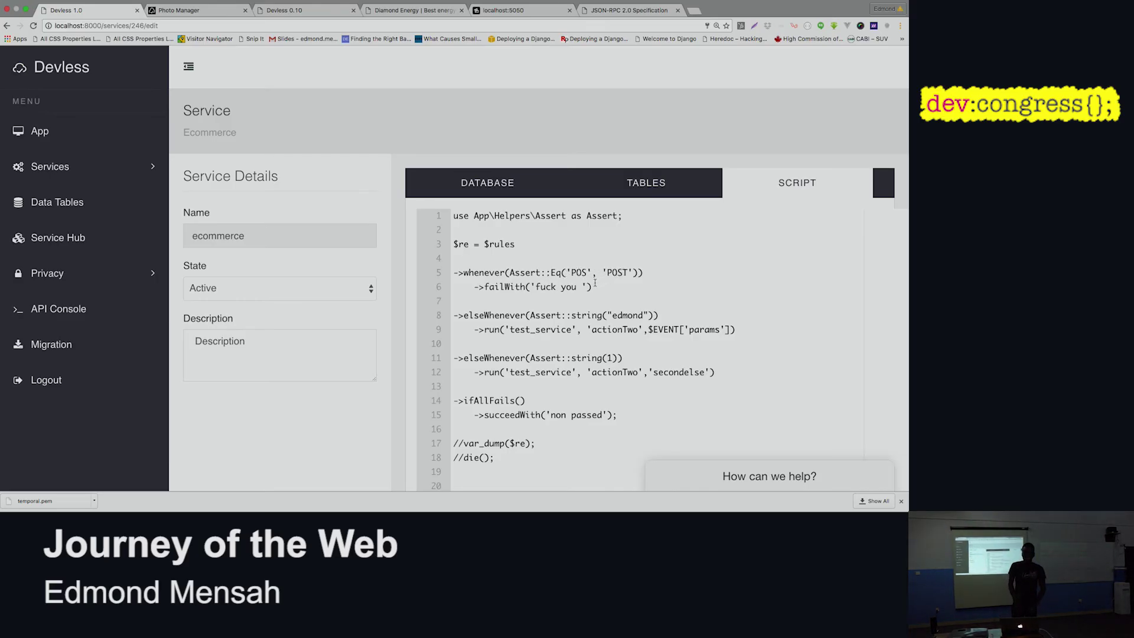
left_click(577, 287)
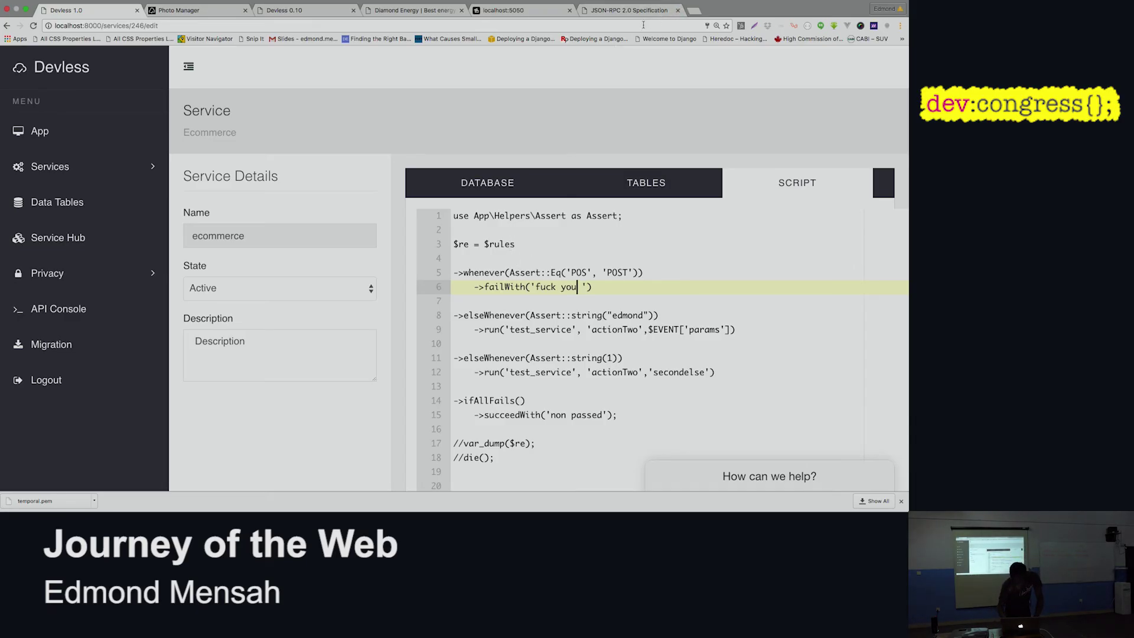
key("ctrl+minus")
key("ctrl+minus")
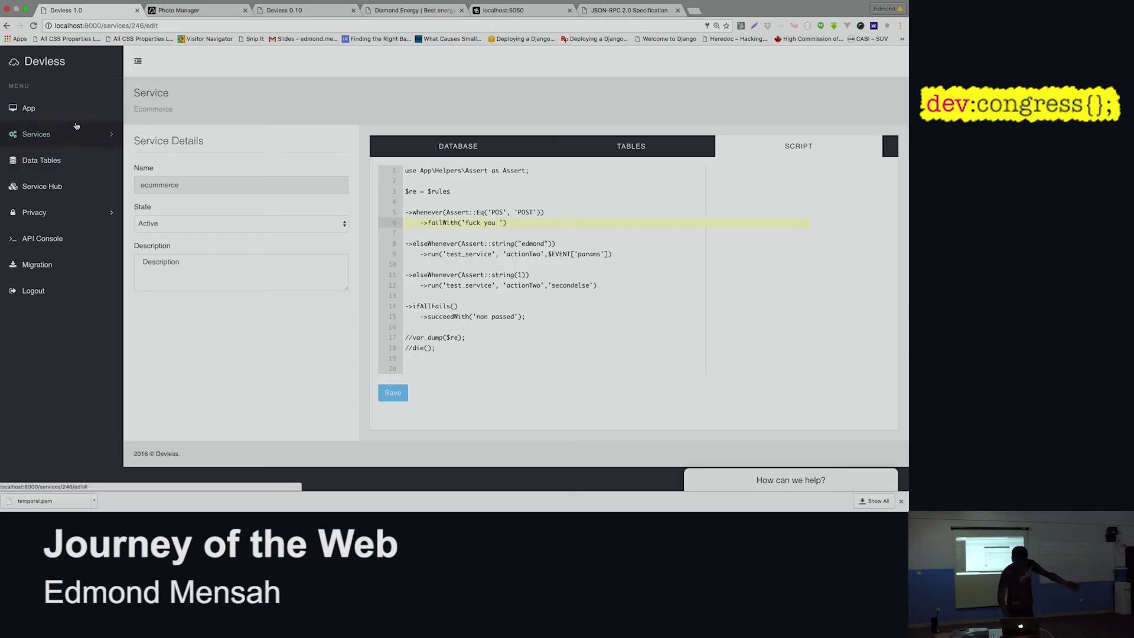
In maximized NetBeans, open service_views/world/ActionClass.php.
left_click(35, 135)
left_click(43, 158)
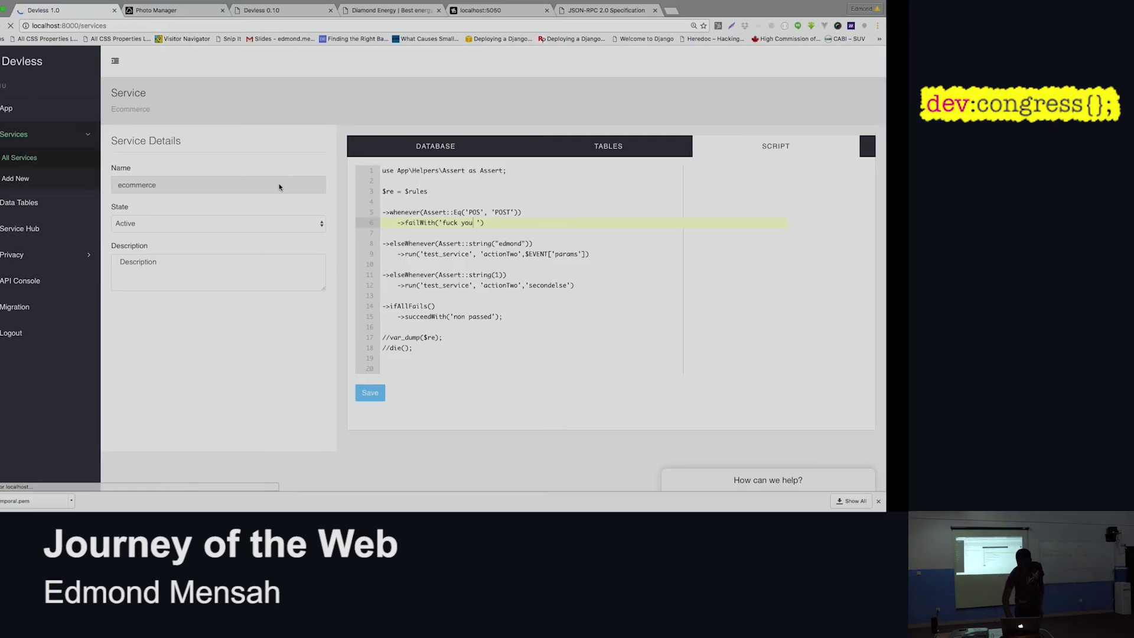
key("super+Tab")
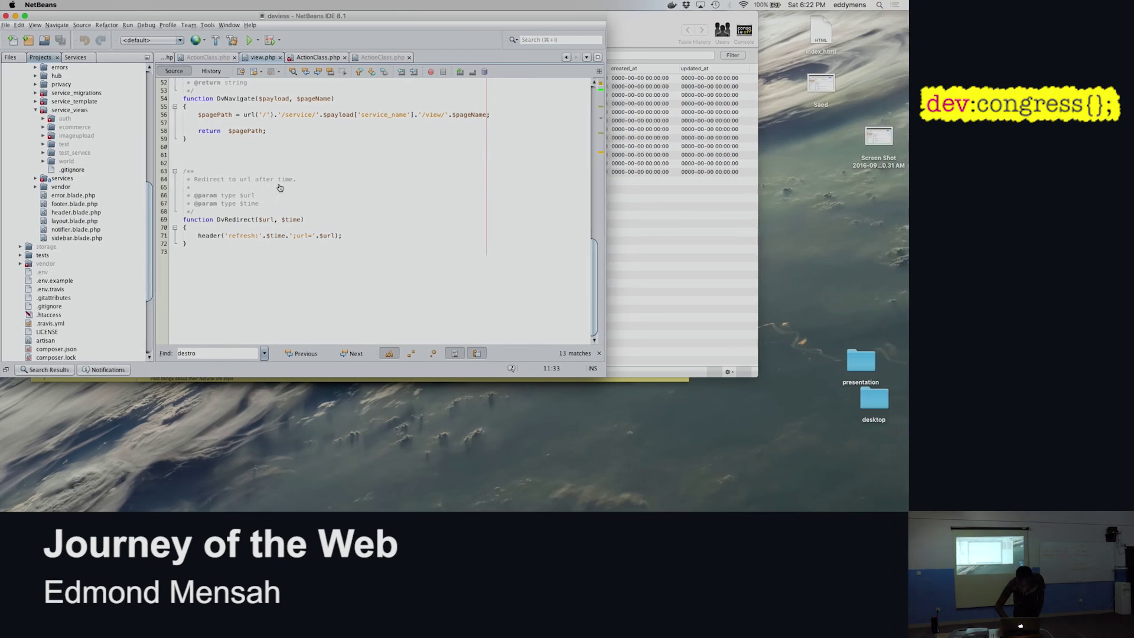
left_click(28, 15)
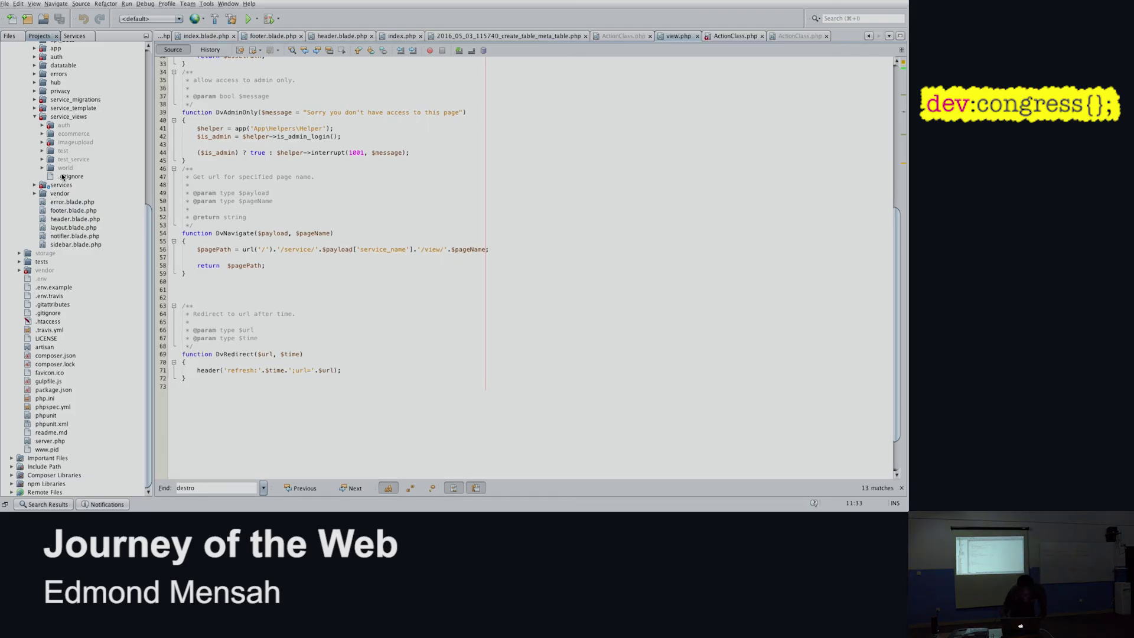
left_click(66, 168)
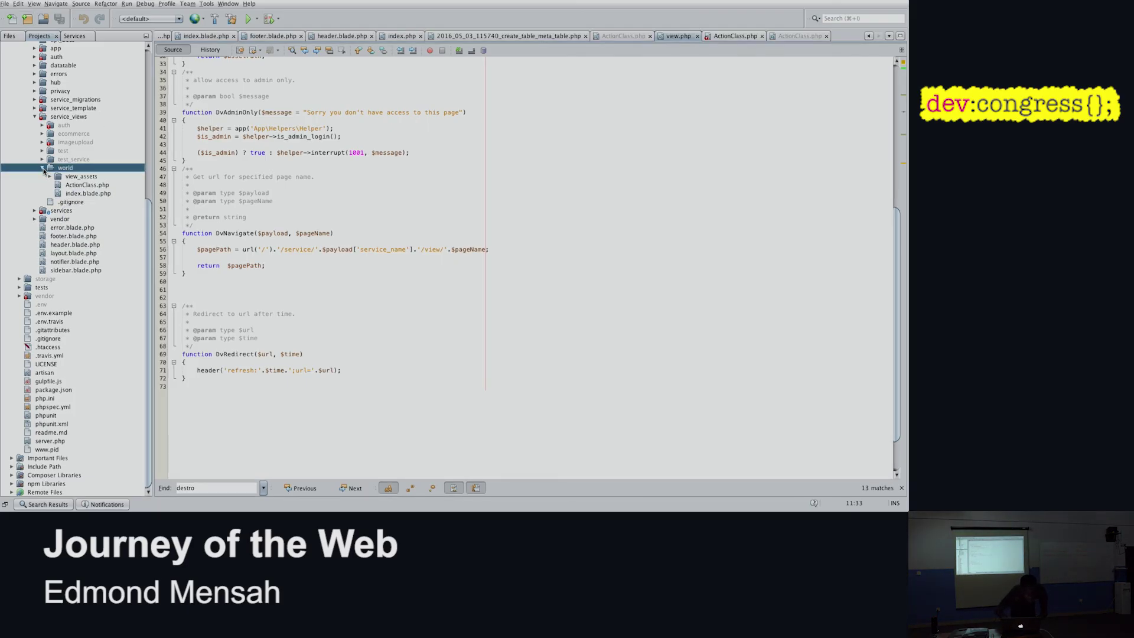
left_click(67, 184)
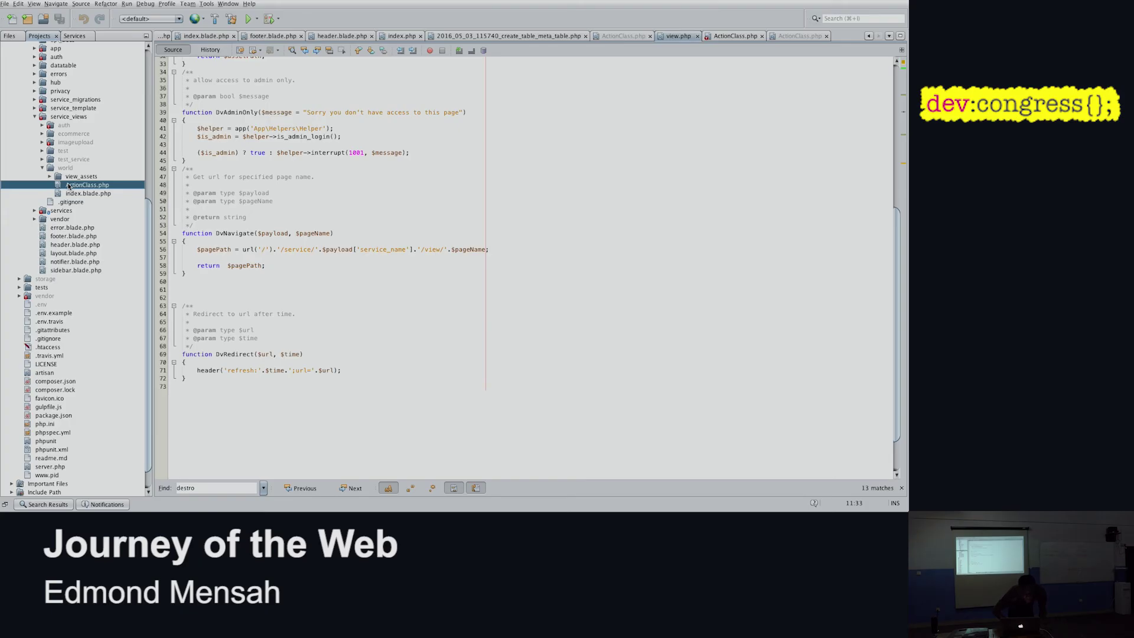
double_click(67, 184)
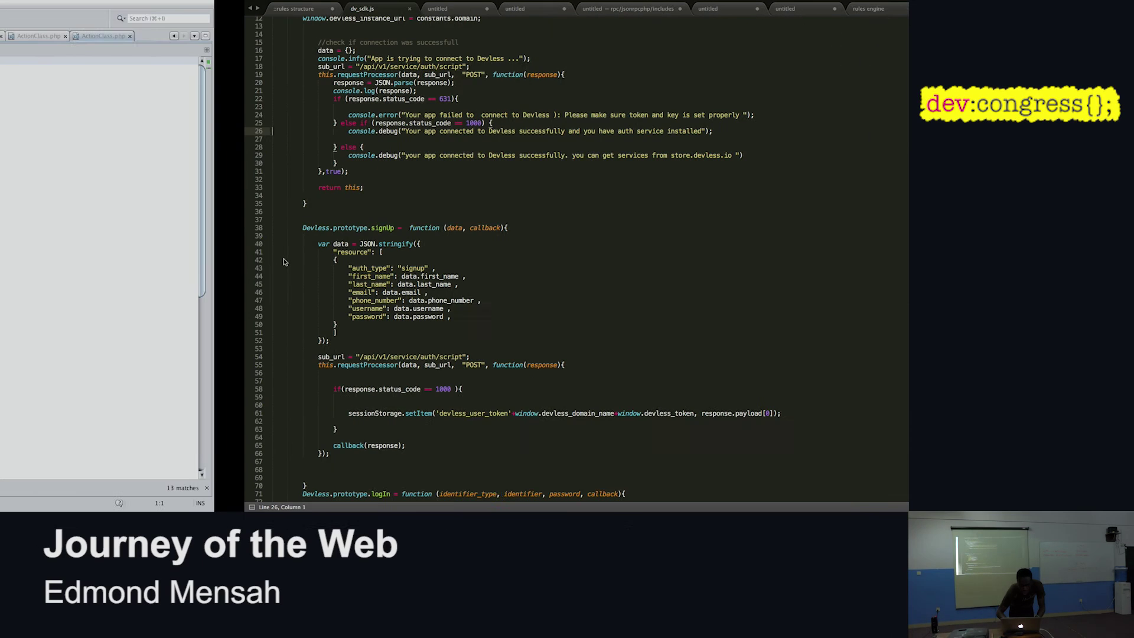
On the localhost:5050 page's console, call methodOne on 'world' instead of 'testit'.
key("ctrl+Up")
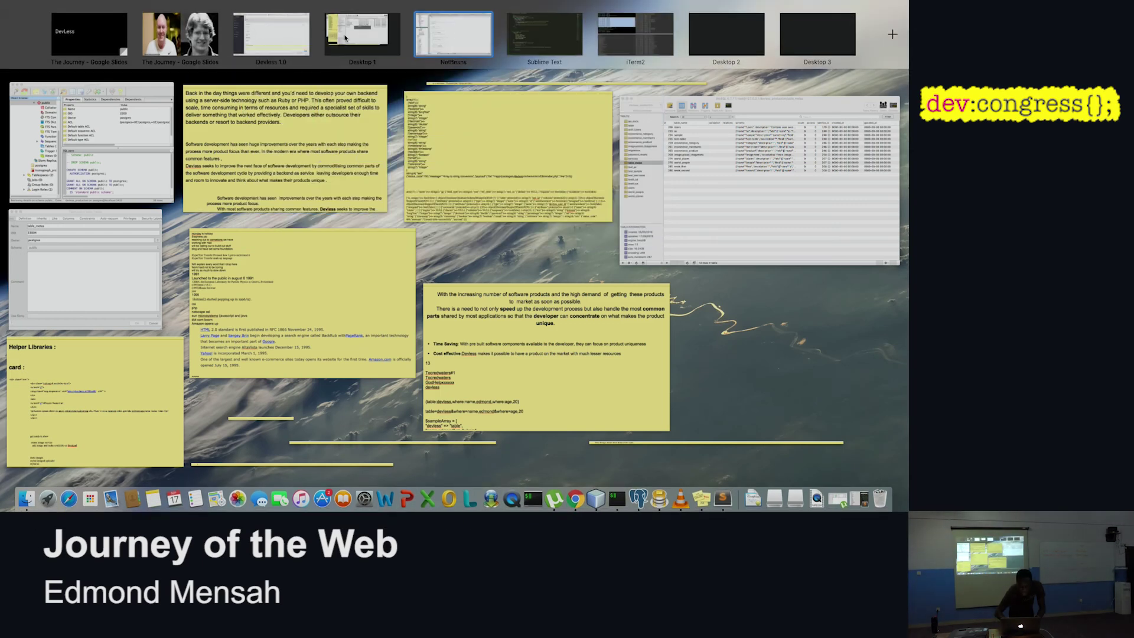
left_click(297, 41)
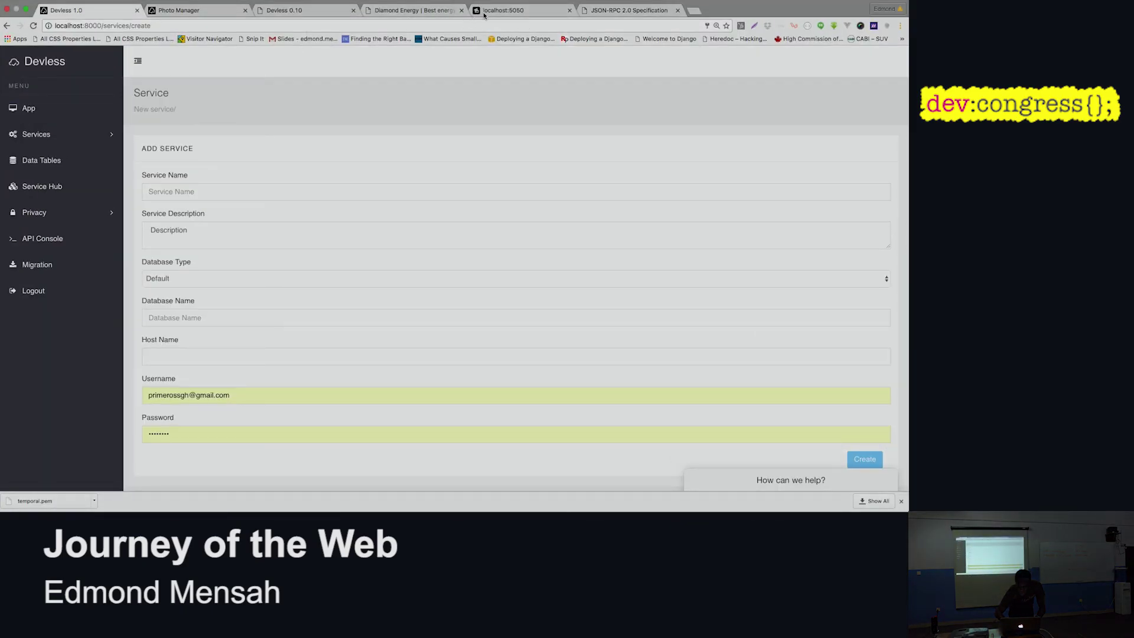
left_click(519, 10)
key("ctrl+plus")
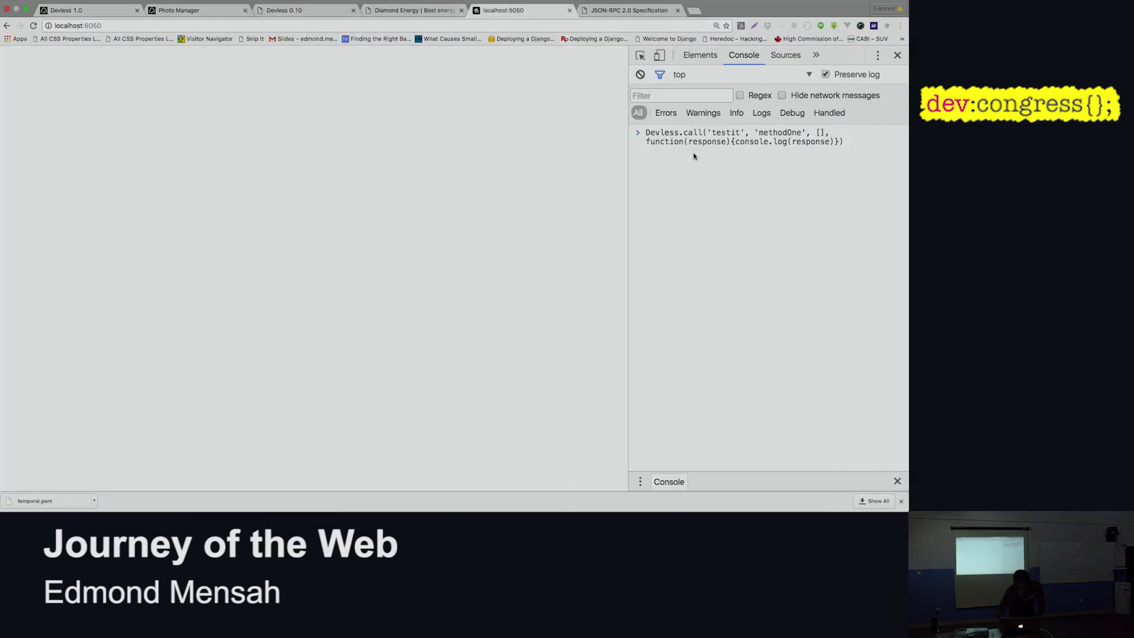
key("ctrl+plus")
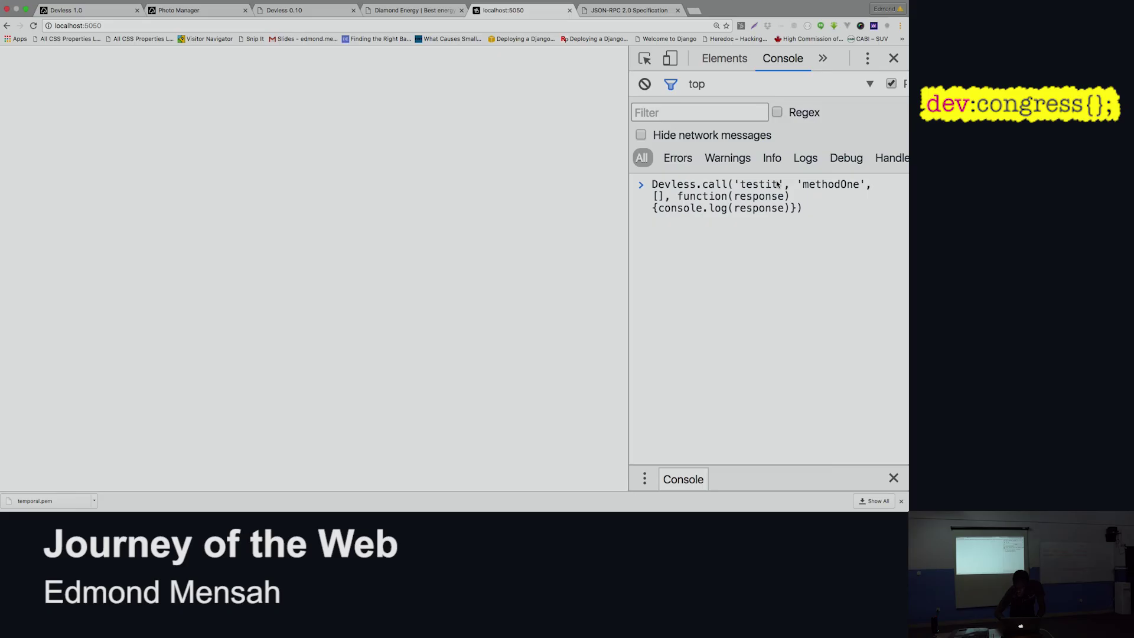
double_click(760, 184)
type("world")
key("Return")
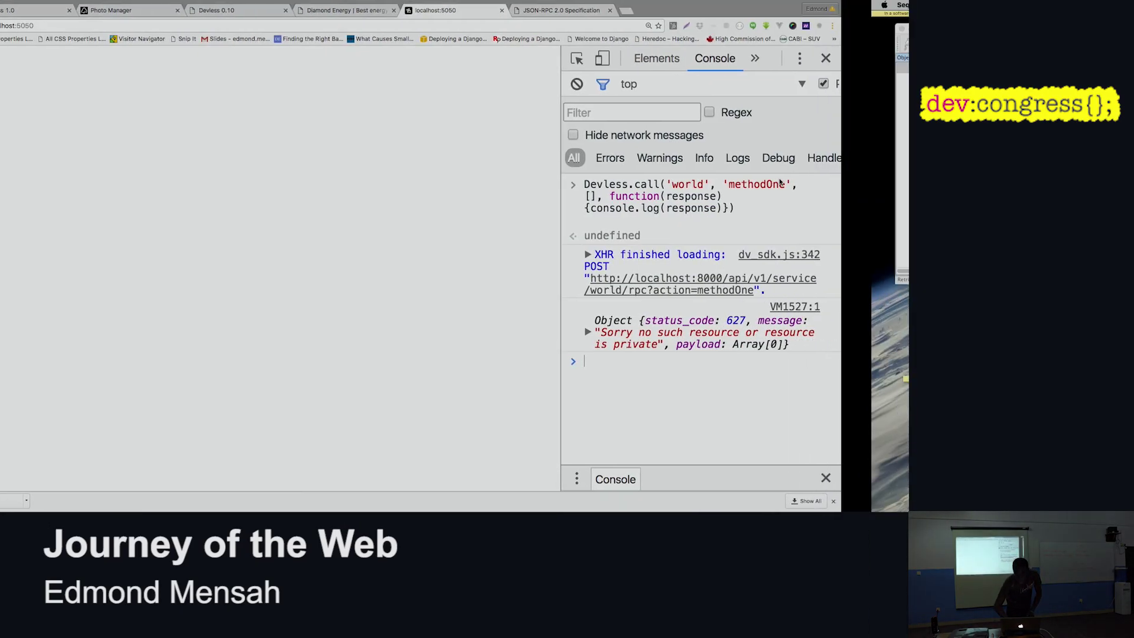
key("ctrl+Right")
key("ctrl+Up")
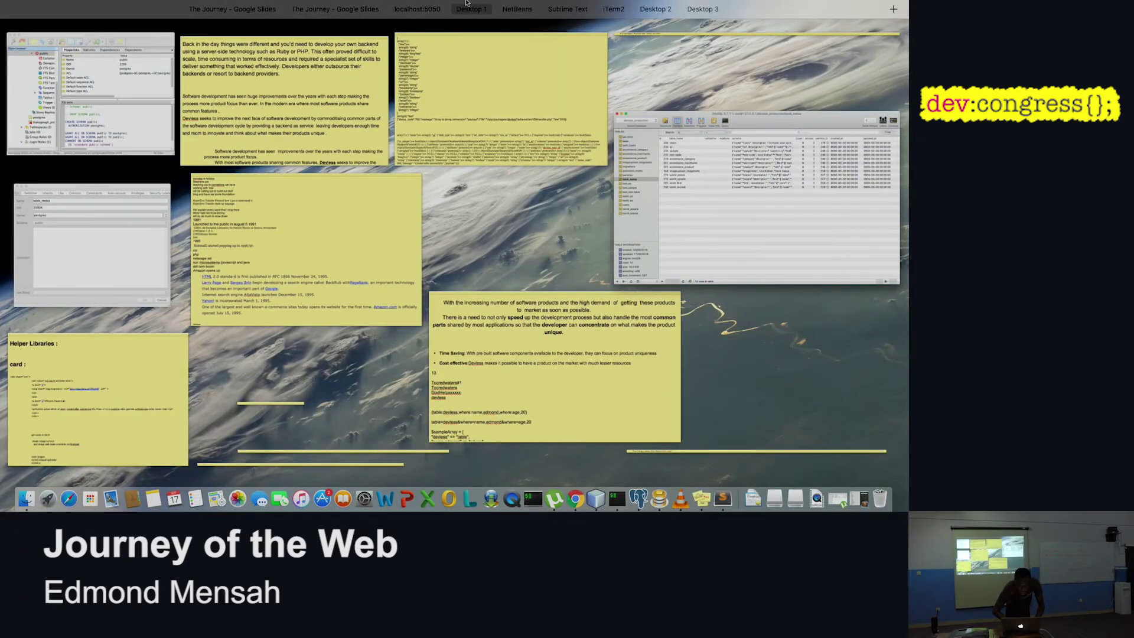
left_click(467, 33)
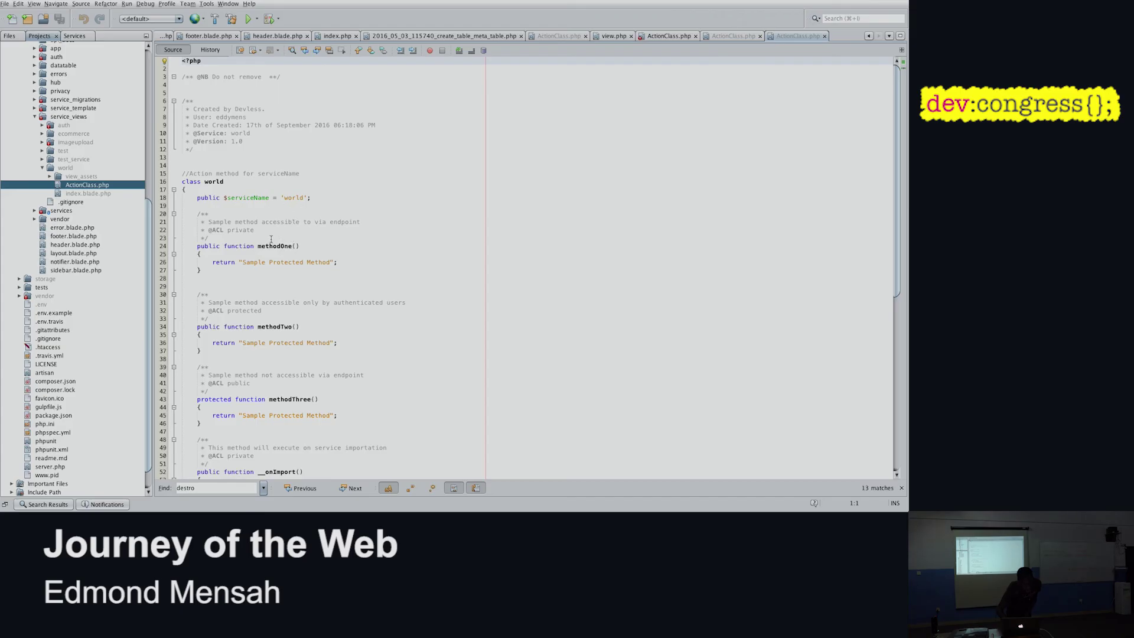
left_click(256, 231)
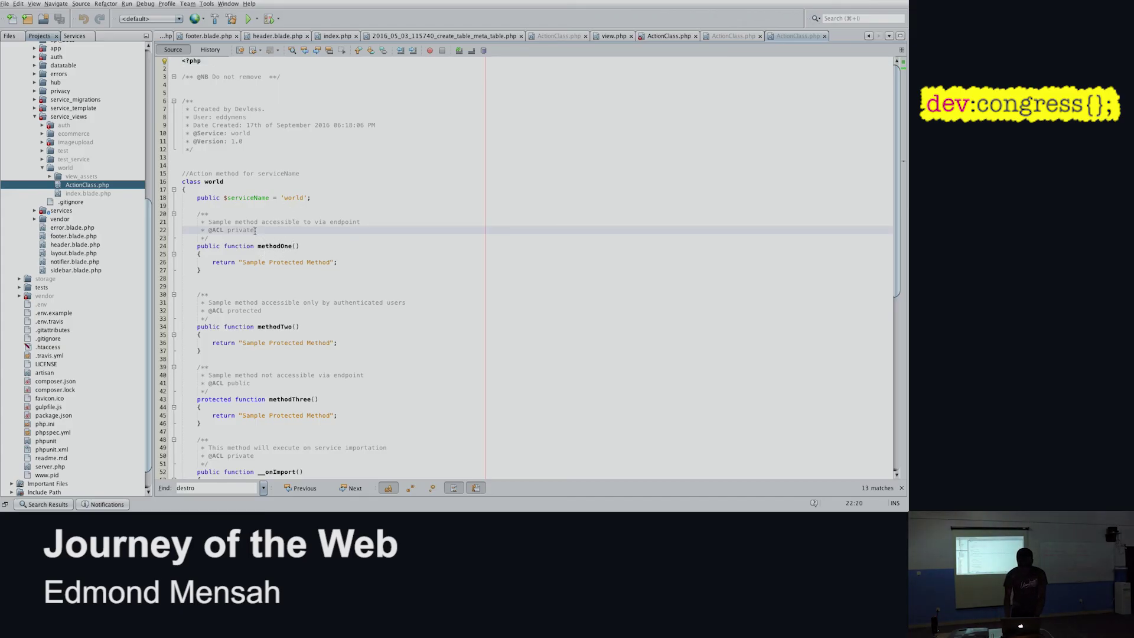
double_click(241, 230)
type("public")
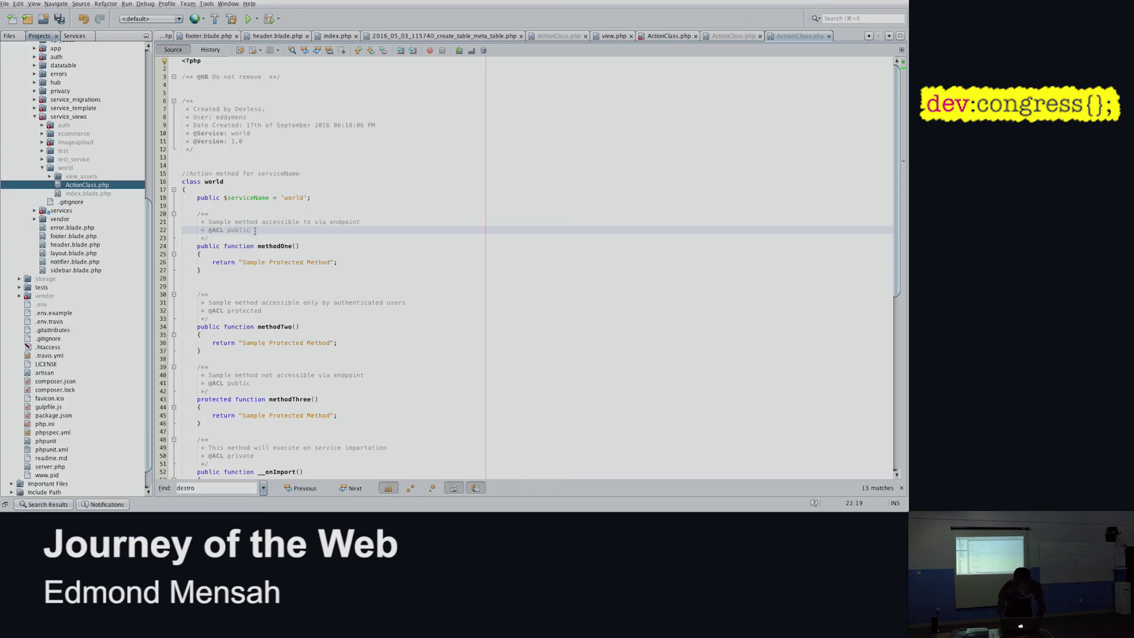
key("Down")
left_click_drag(331, 261, 241, 262)
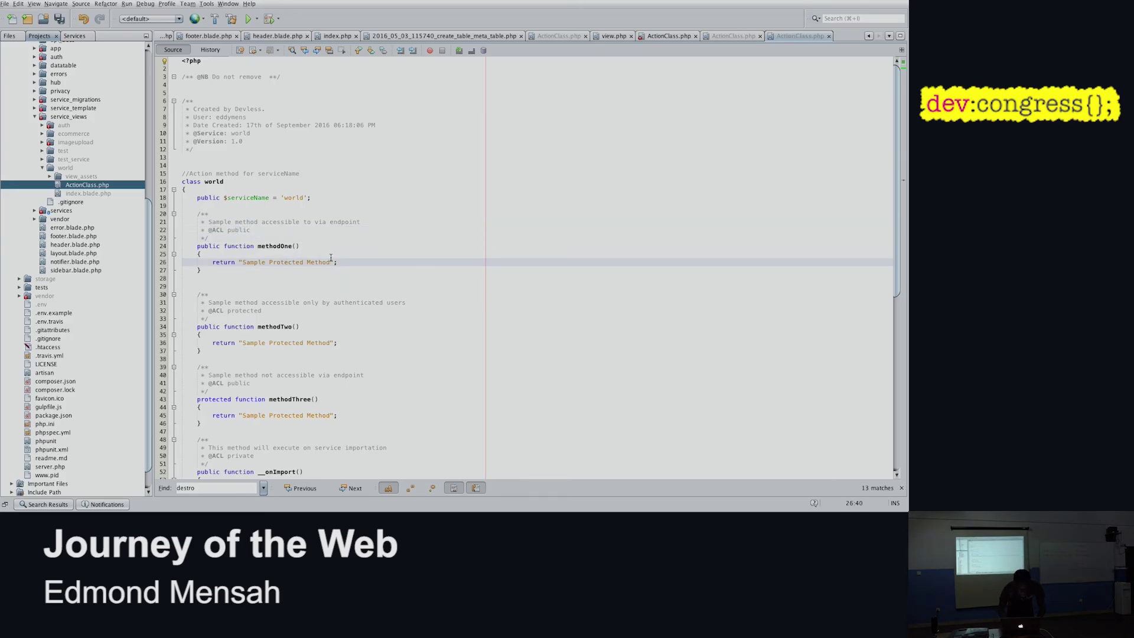
type("Dev congr")
type("ess")
key("super+Tab")
key("super+Tab")
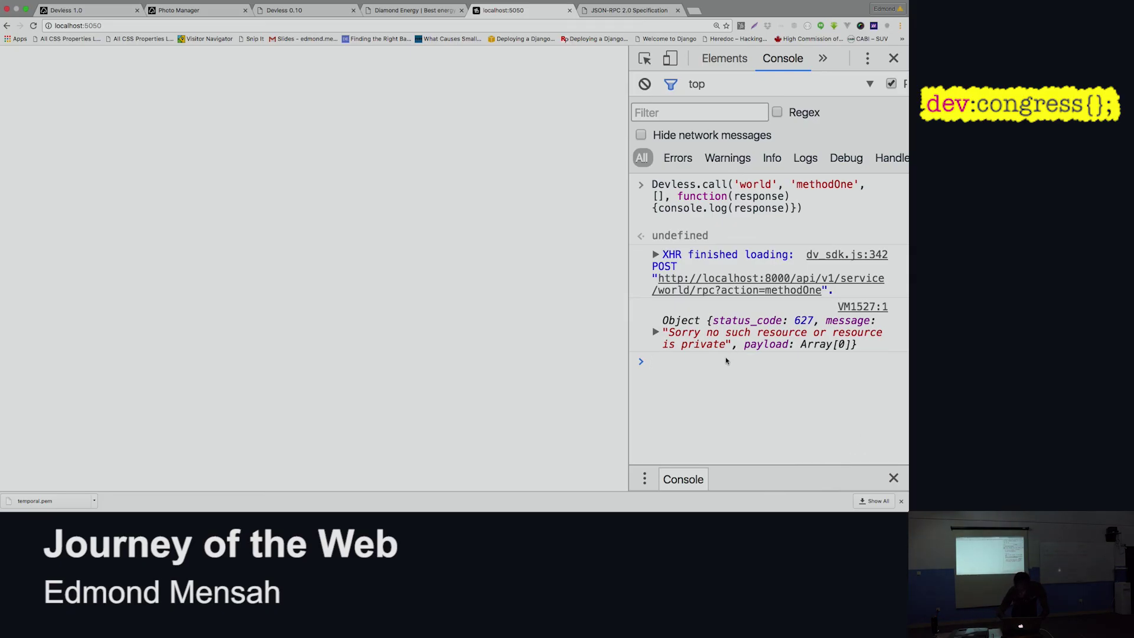
Rerun the methodOne call and expand the response to reveal the 'Dev congress' payload result.
key("Up")
key("Return")
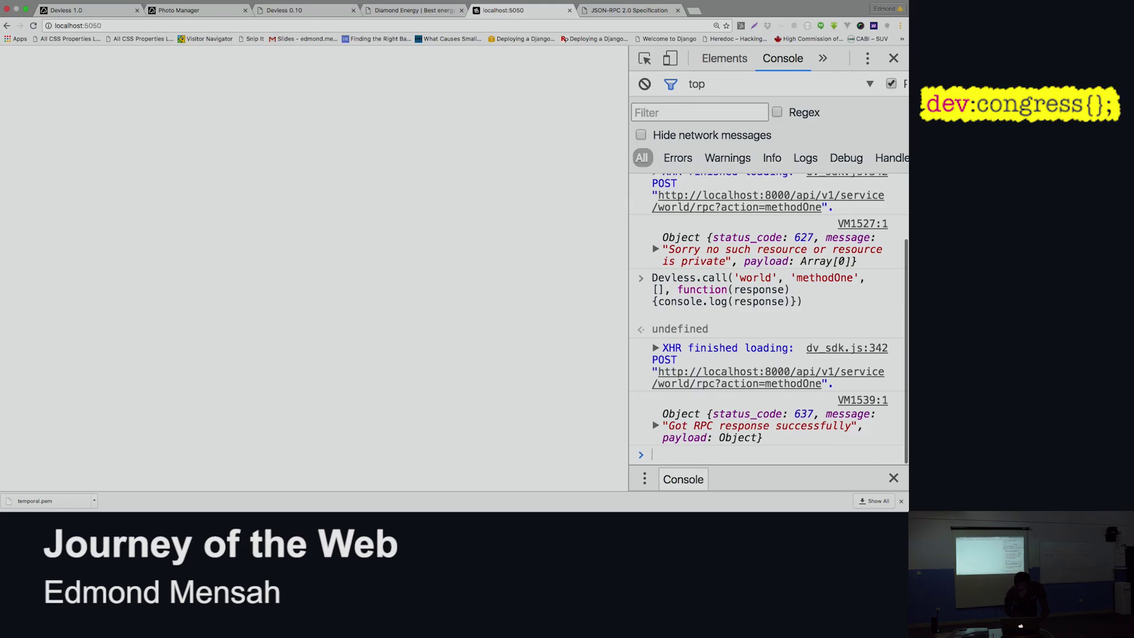
left_click(655, 426)
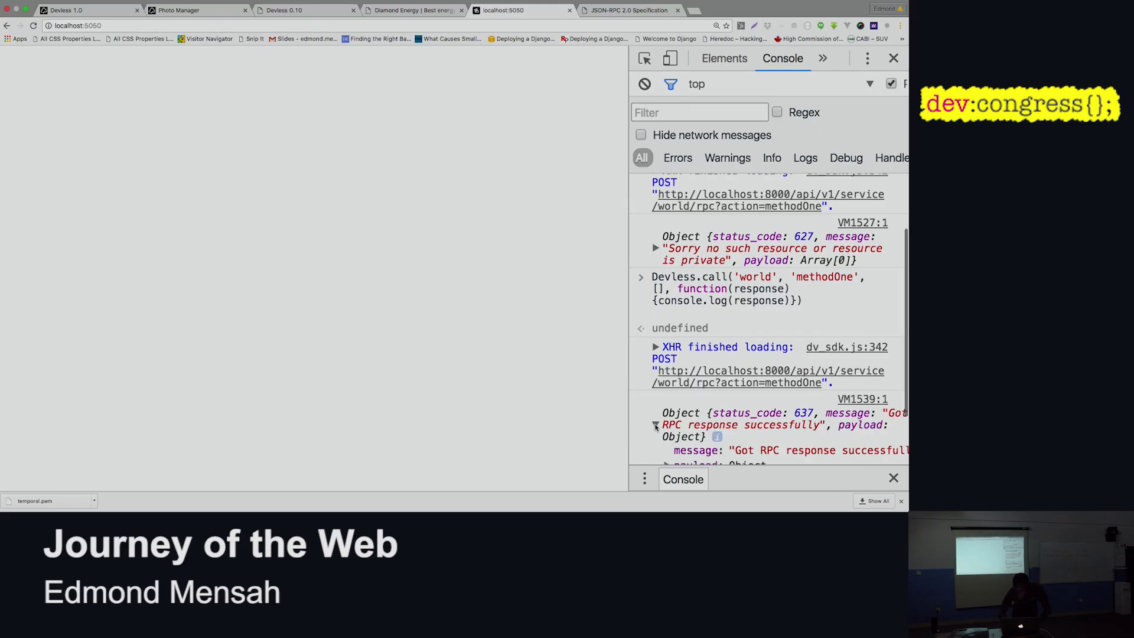
left_click(661, 406)
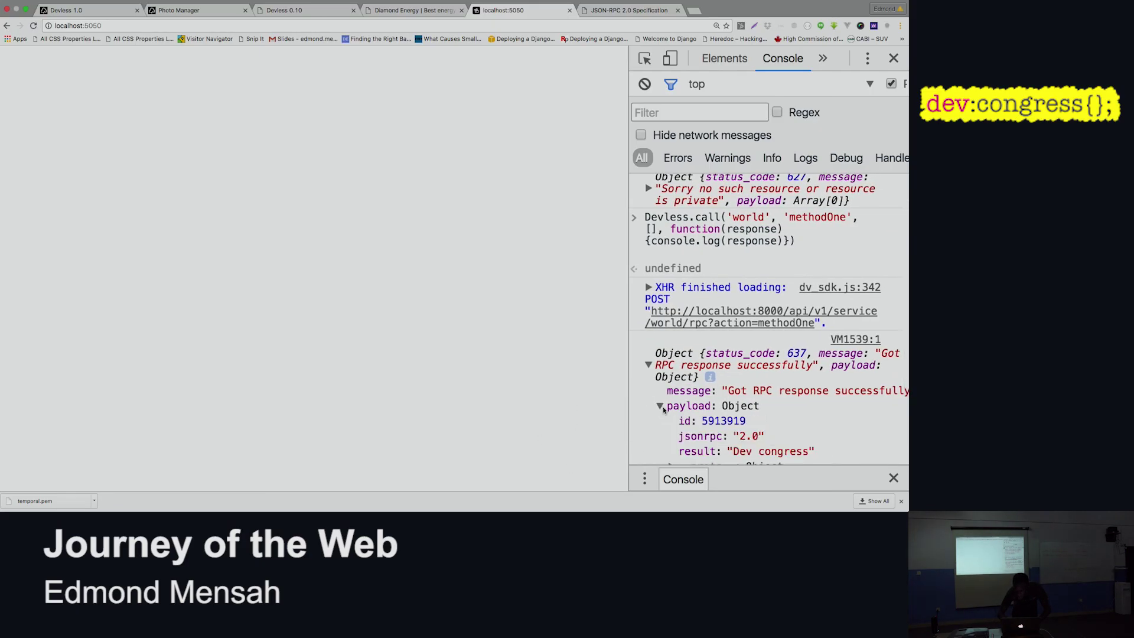